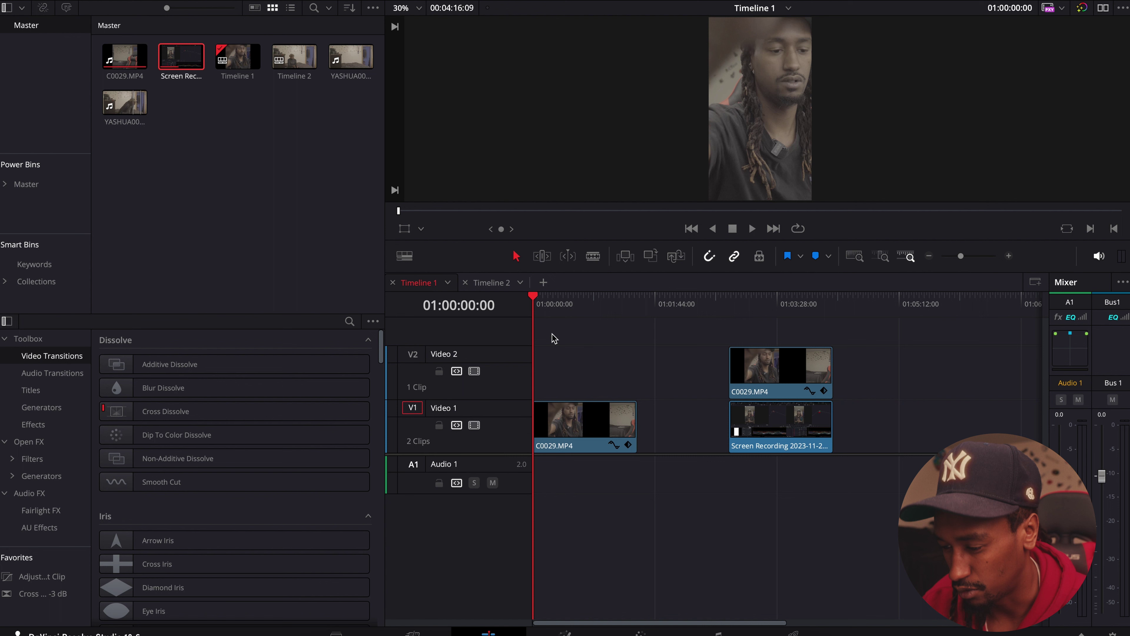
# Set the Inspector Transform Zoom of the first C0029.MP4 clip on V1 to 0.570, checked at 01:00:22:04
pyautogui.click(572, 428)
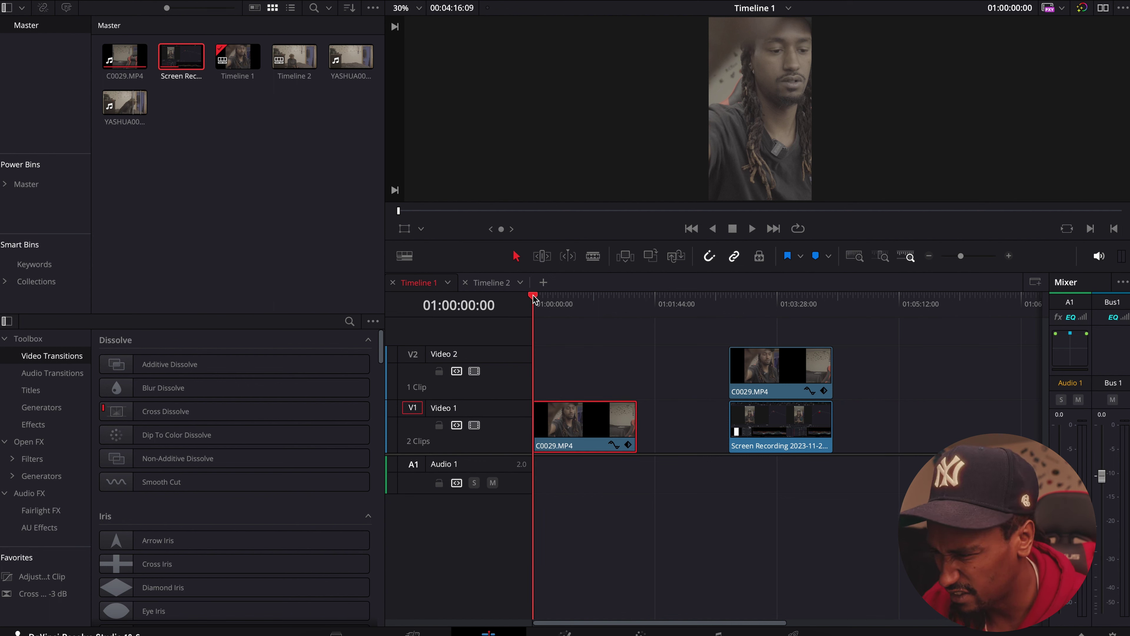
pyautogui.moveTo(536, 303); pyautogui.dragTo(560, 300)
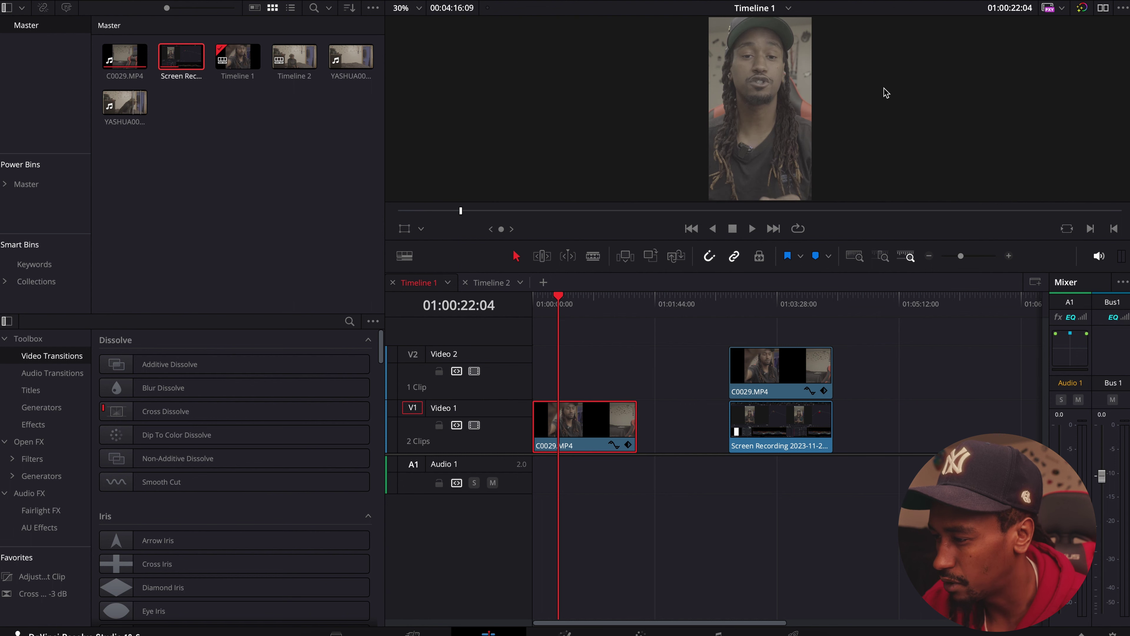
pyautogui.click(1079, 1)
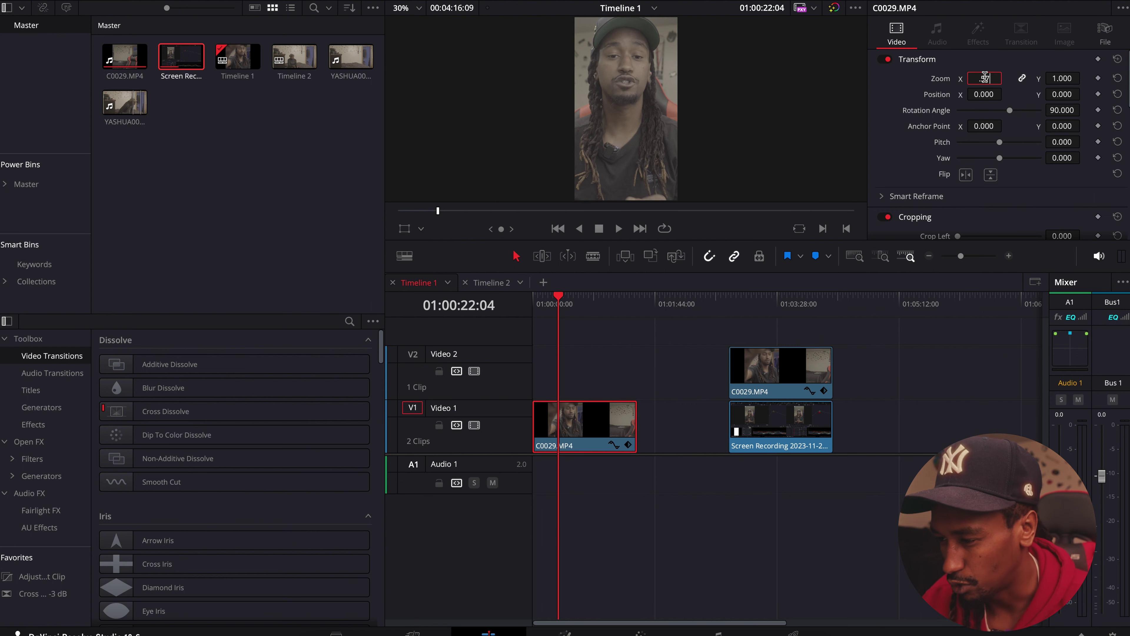
pyautogui.press('Return')
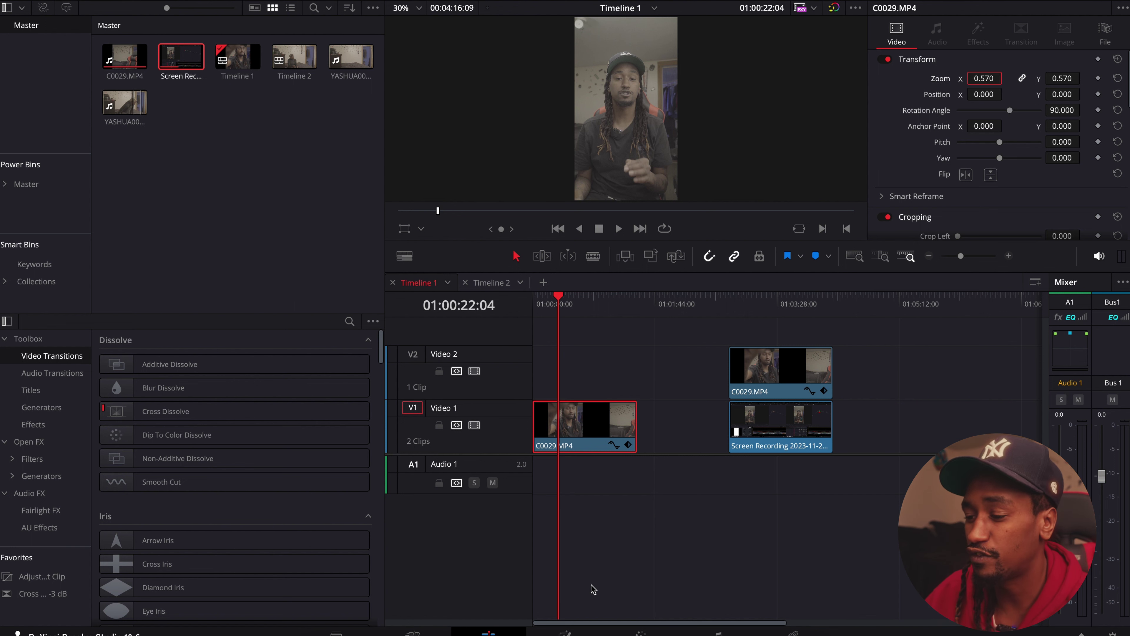
# Switch to the Color page with the Effects Library and LUT browser panels hidden
pyautogui.click(639, 632)
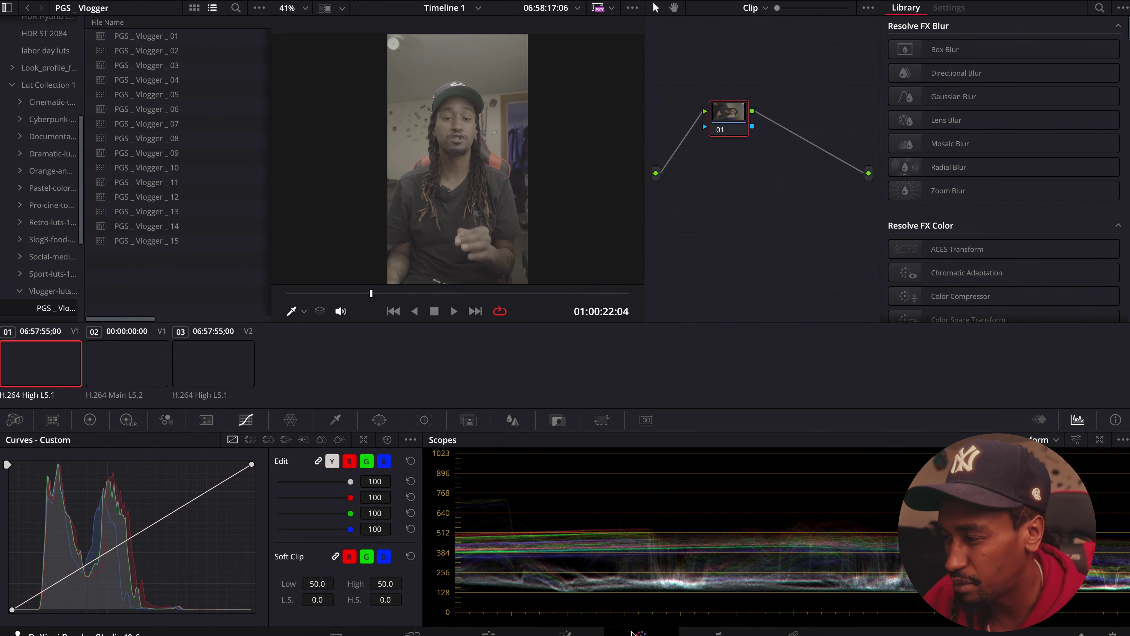
pyautogui.click(1044, 2)
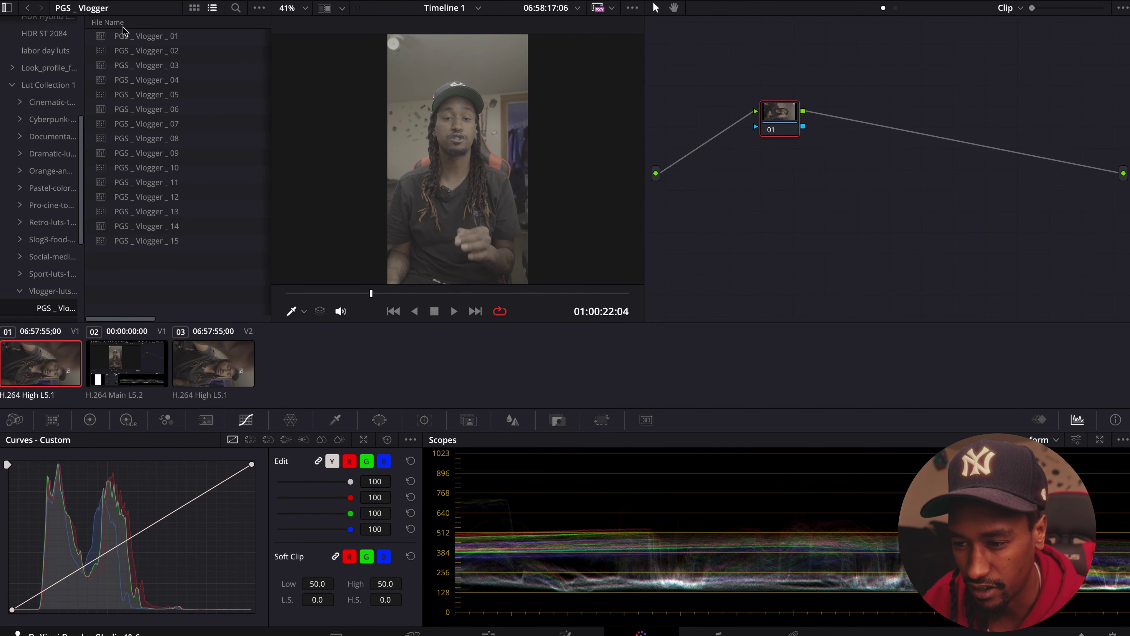
pyautogui.click(119, 1)
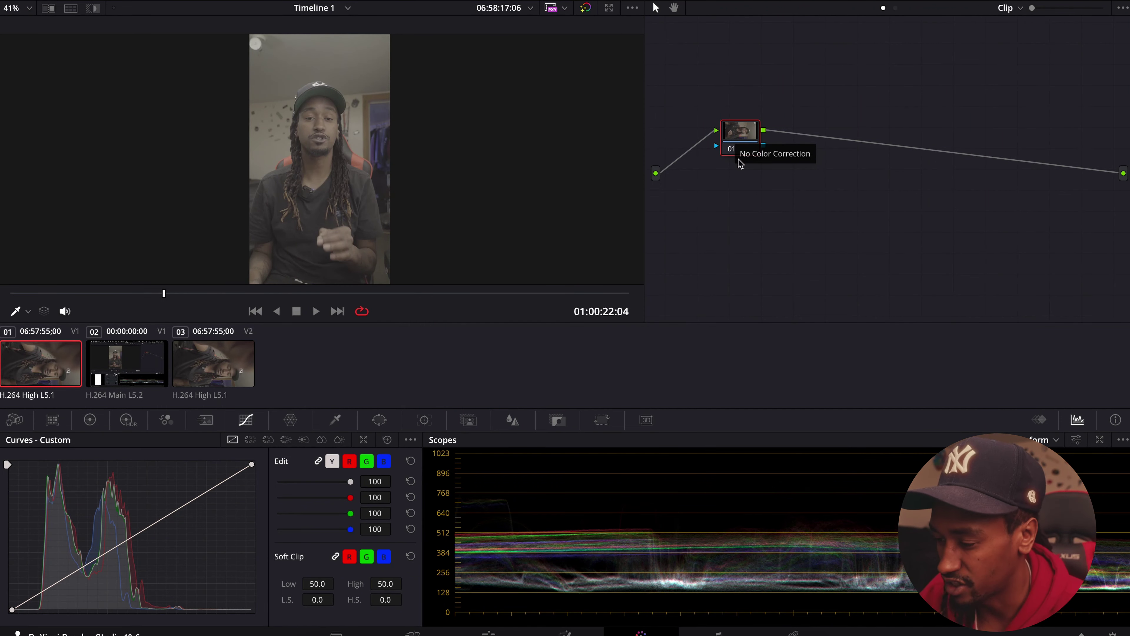
# Add an Alpha Output to the clip's node graph from the right-click menu
pyautogui.rightClick(727, 192)
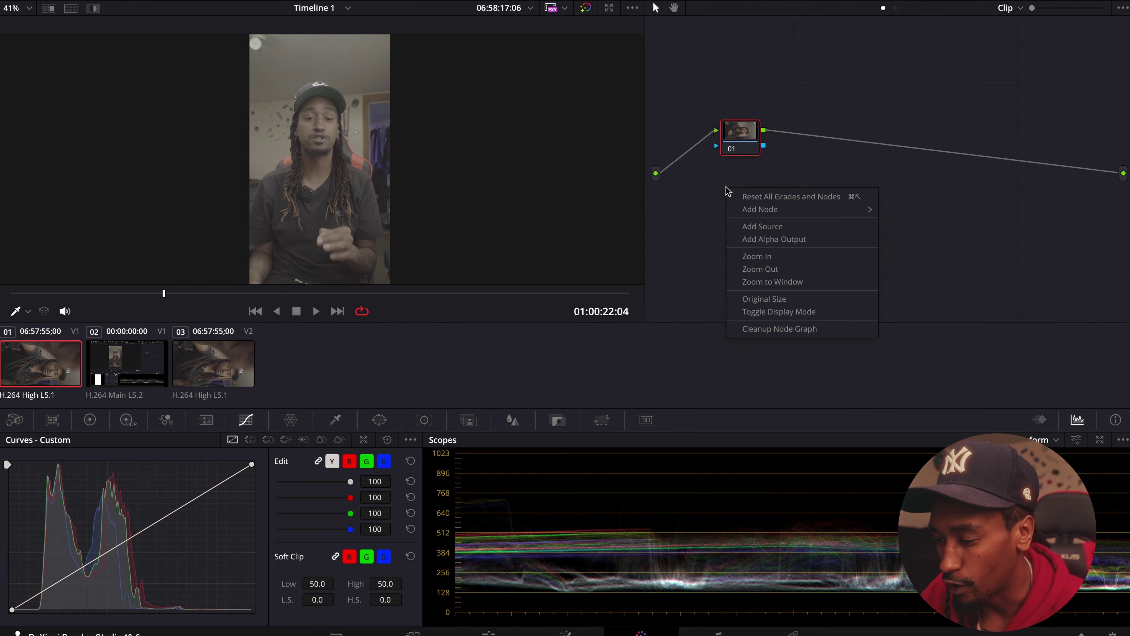
pyautogui.click(751, 240)
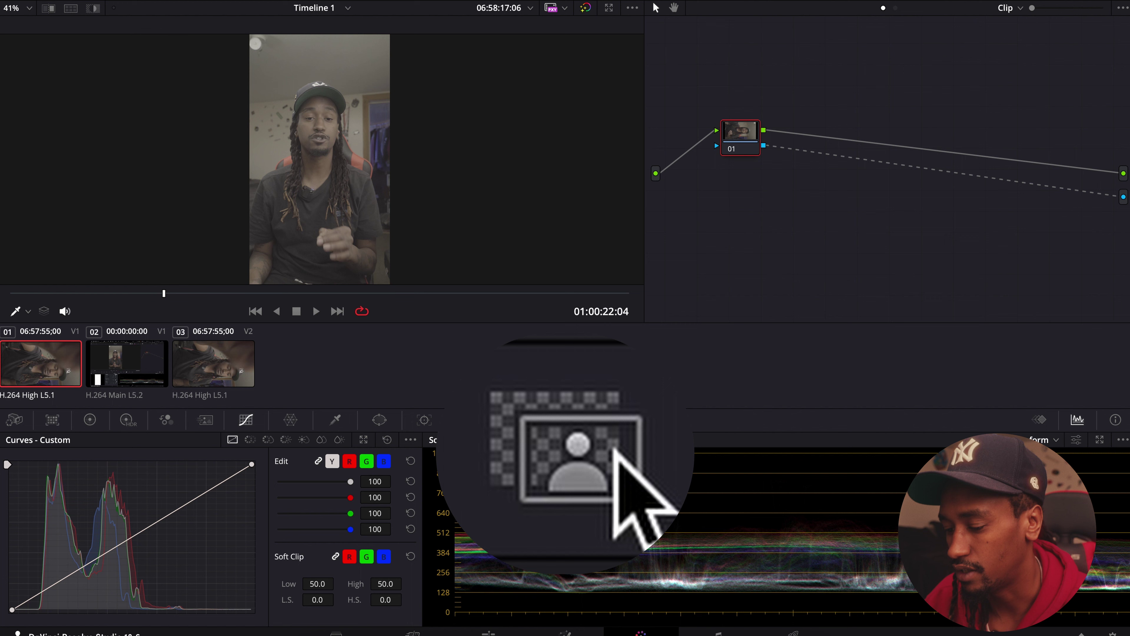
# Draw a Magic Mask add stroke over the person's body, up the face to the cap
pyautogui.click(471, 419)
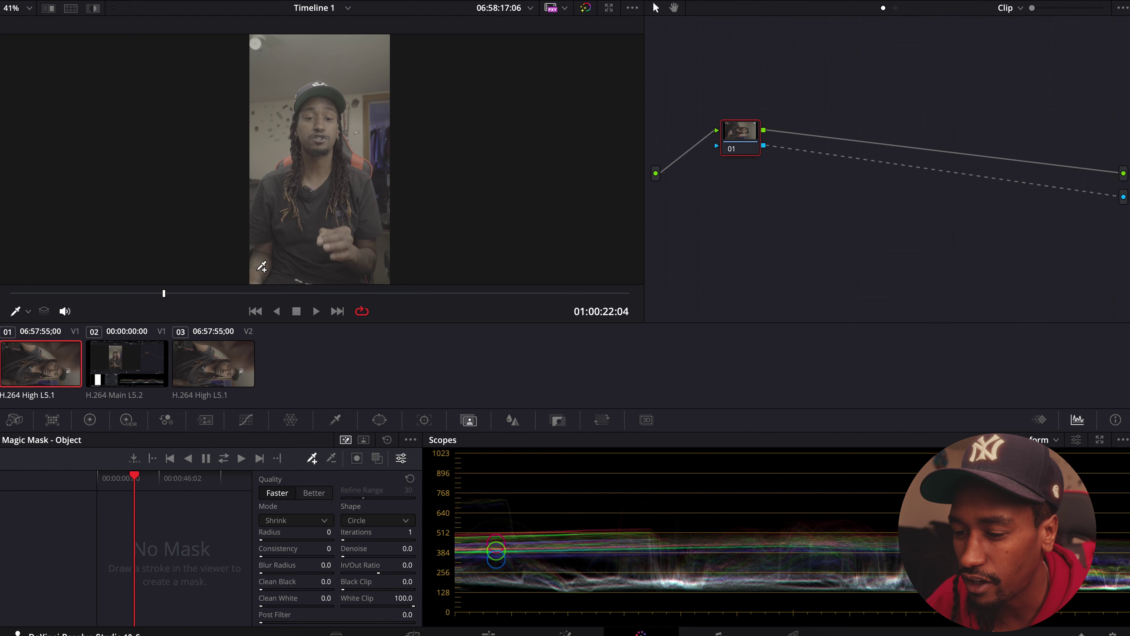
pyautogui.moveTo(257, 270)
pyautogui.mouseDown()
pyautogui.moveTo(269, 201)
pyautogui.moveTo(304, 171)
pyautogui.moveTo(307, 148)
pyautogui.mouseUp()
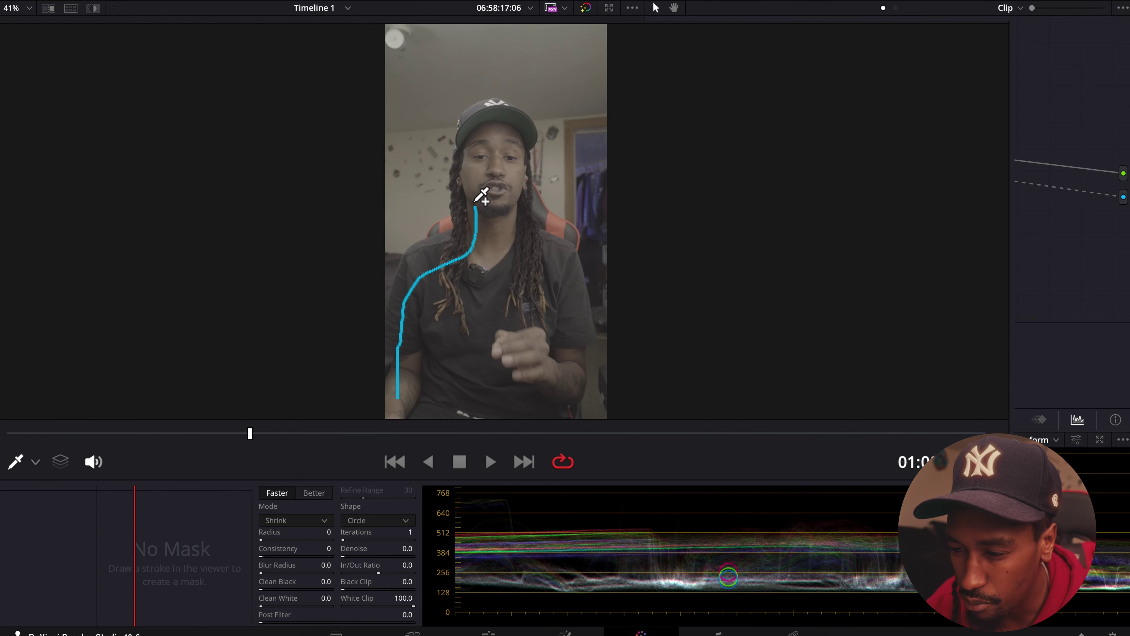
pyautogui.moveTo(475, 205)
pyautogui.mouseDown()
pyautogui.moveTo(474, 118)
pyautogui.moveTo(512, 106)
pyautogui.moveTo(527, 240)
pyautogui.moveTo(555, 239)
pyautogui.moveTo(574, 292)
pyautogui.moveTo(575, 375)
pyautogui.moveTo(570, 393)
pyautogui.moveTo(535, 359)
pyautogui.moveTo(513, 396)
pyautogui.moveTo(480, 418)
pyautogui.moveTo(449, 372)
pyautogui.moveTo(499, 340)
pyautogui.moveTo(504, 295)
pyautogui.moveTo(491, 231)
pyautogui.mouseUp()
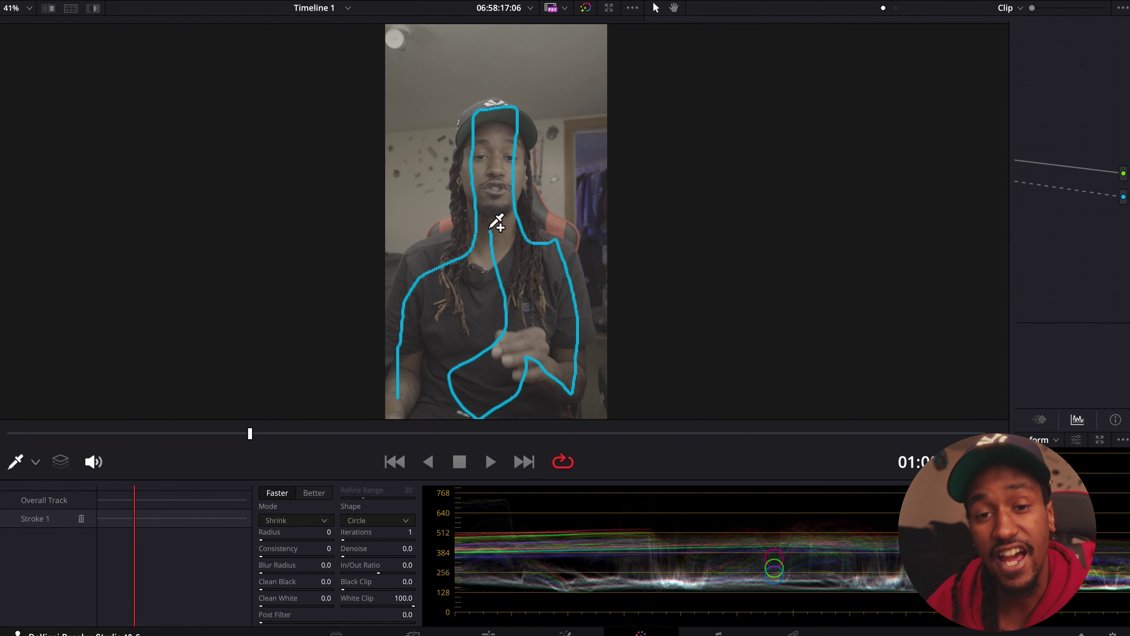
# Restore the viewer size and preview the mask as a red overlay, then as a cutout on black
pyautogui.hotkey('alt', 'f')
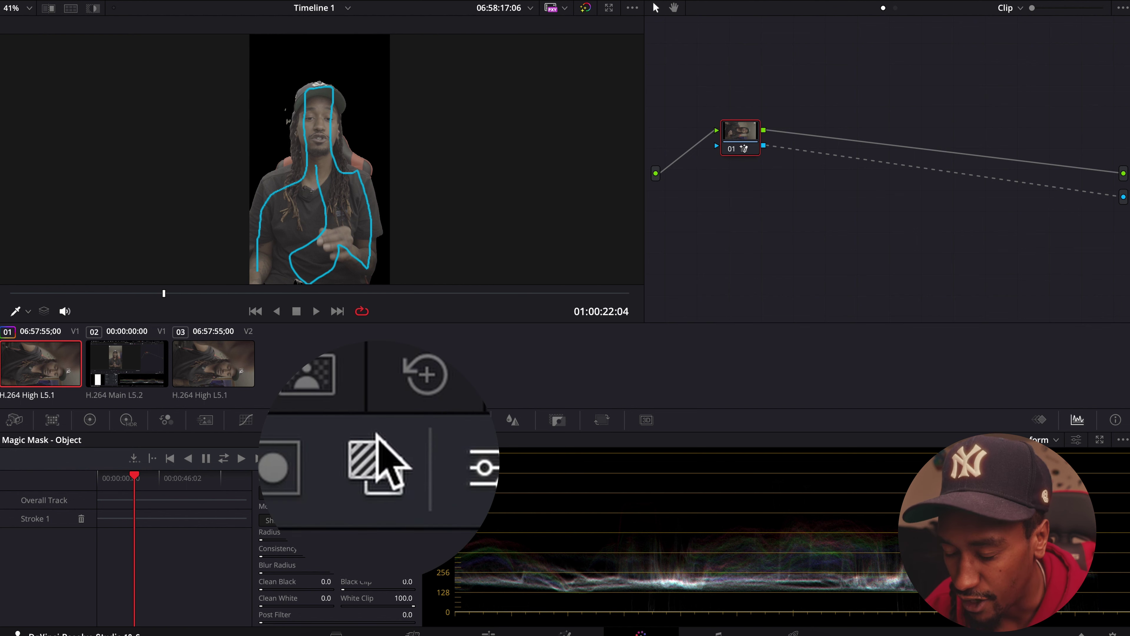
pyautogui.click(377, 458)
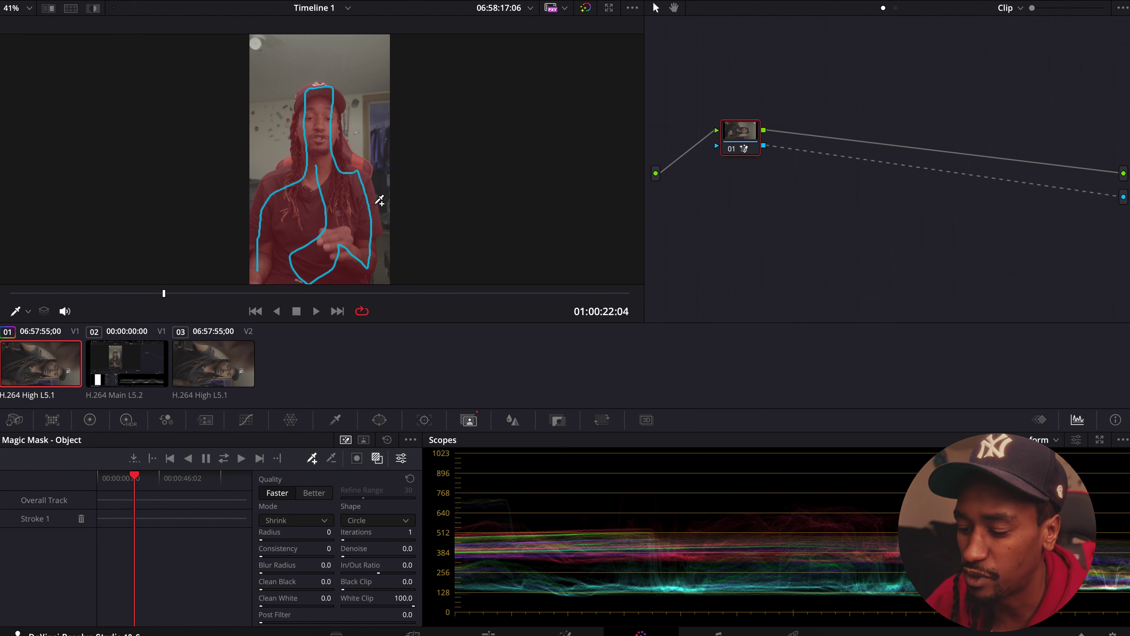
pyautogui.click(381, 461)
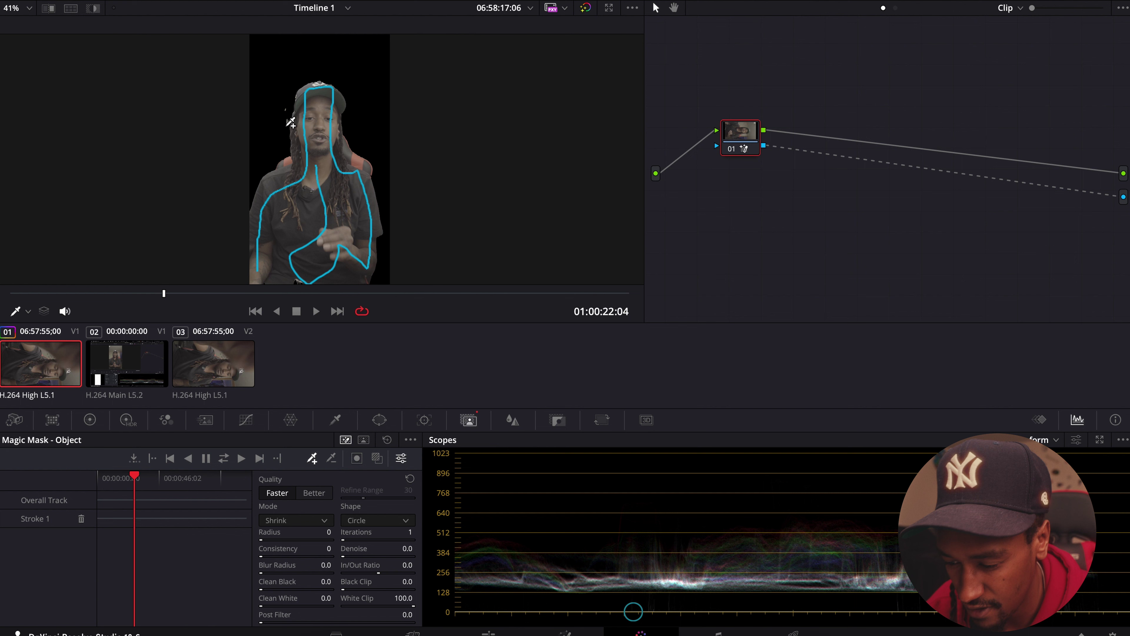
# With the red overlay on, draw a subtract stroke on the wall left of the cap
pyautogui.click(381, 456)
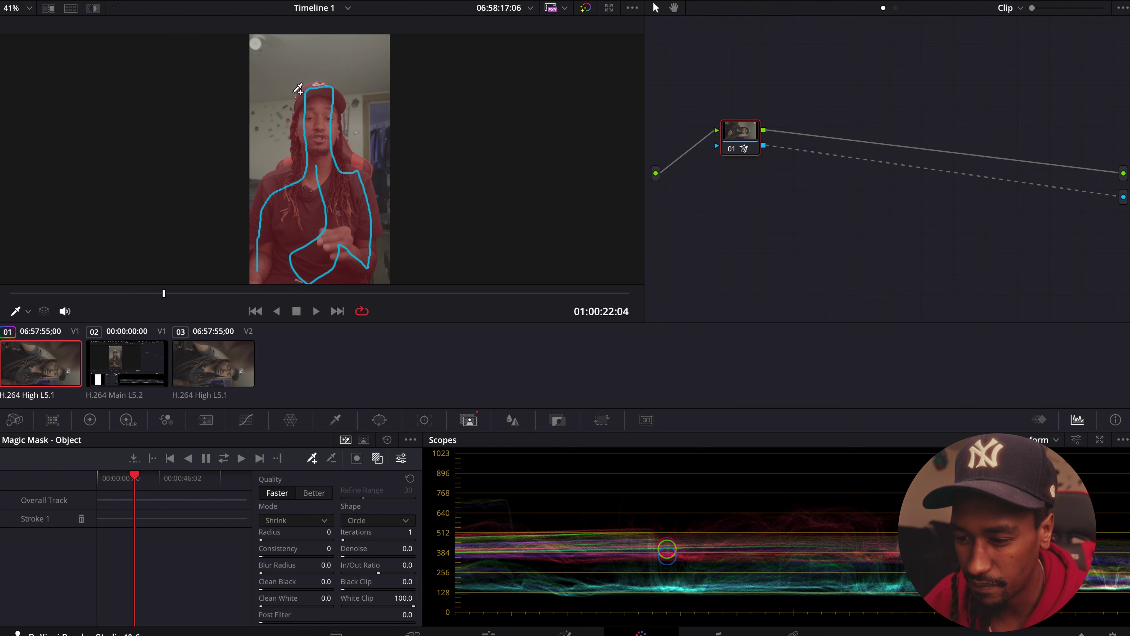
pyautogui.scroll(1, 287, 118)
pyautogui.scroll(3, 287, 119)
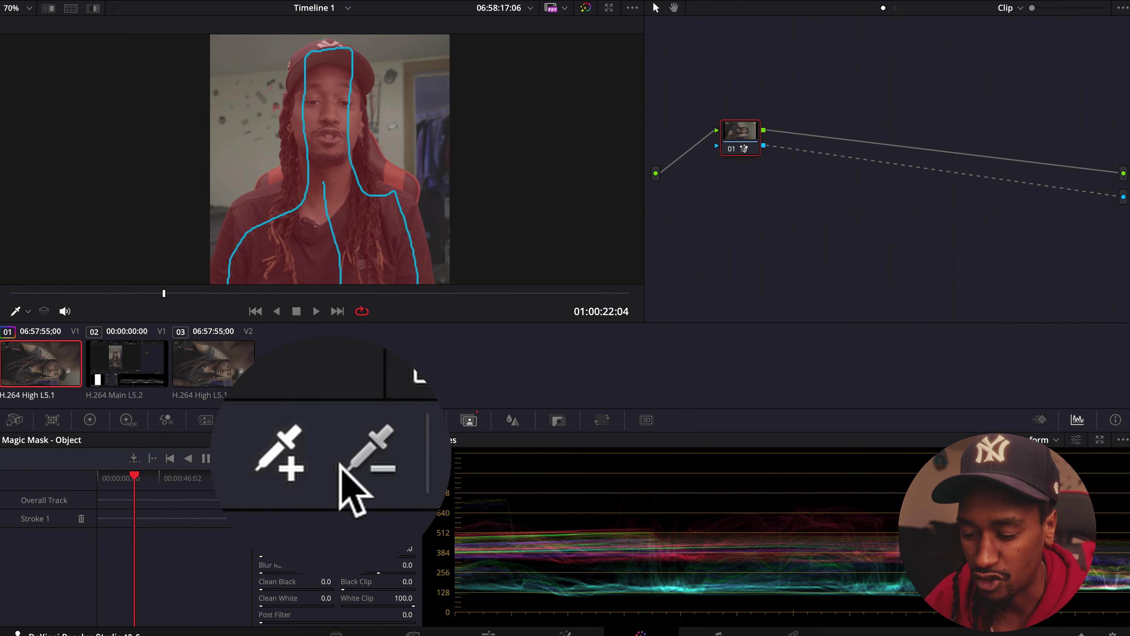
pyautogui.click(373, 450)
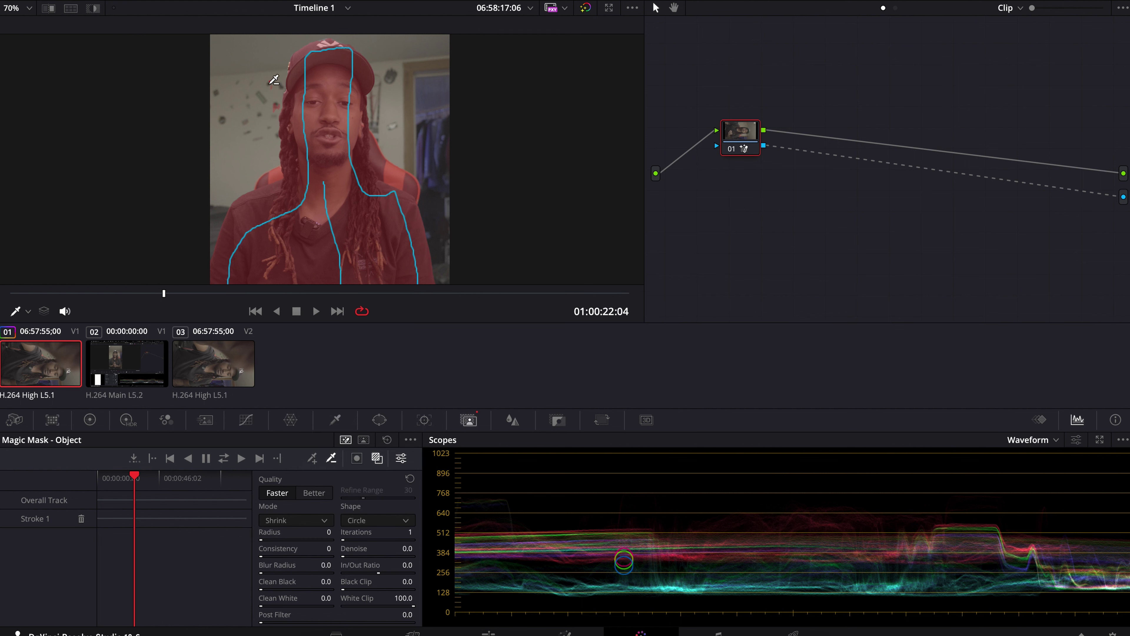
pyautogui.moveTo(274, 80)
pyautogui.mouseDown()
pyautogui.moveTo(275, 109)
pyautogui.moveTo(276, 99)
pyautogui.mouseUp()
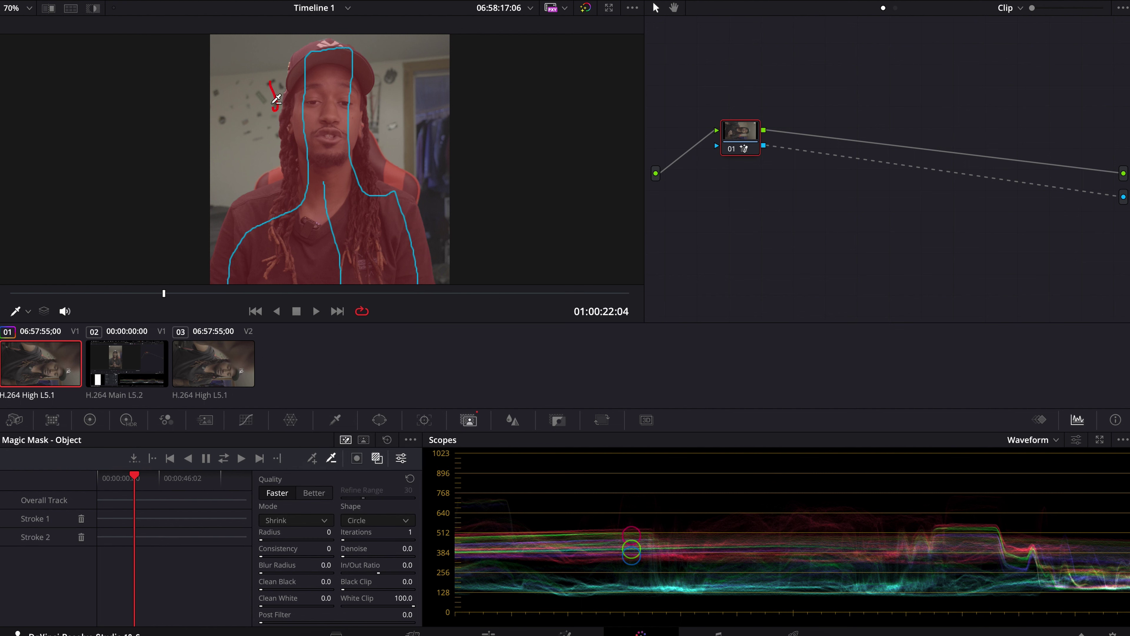
pyautogui.hotkey('shift', 'z')
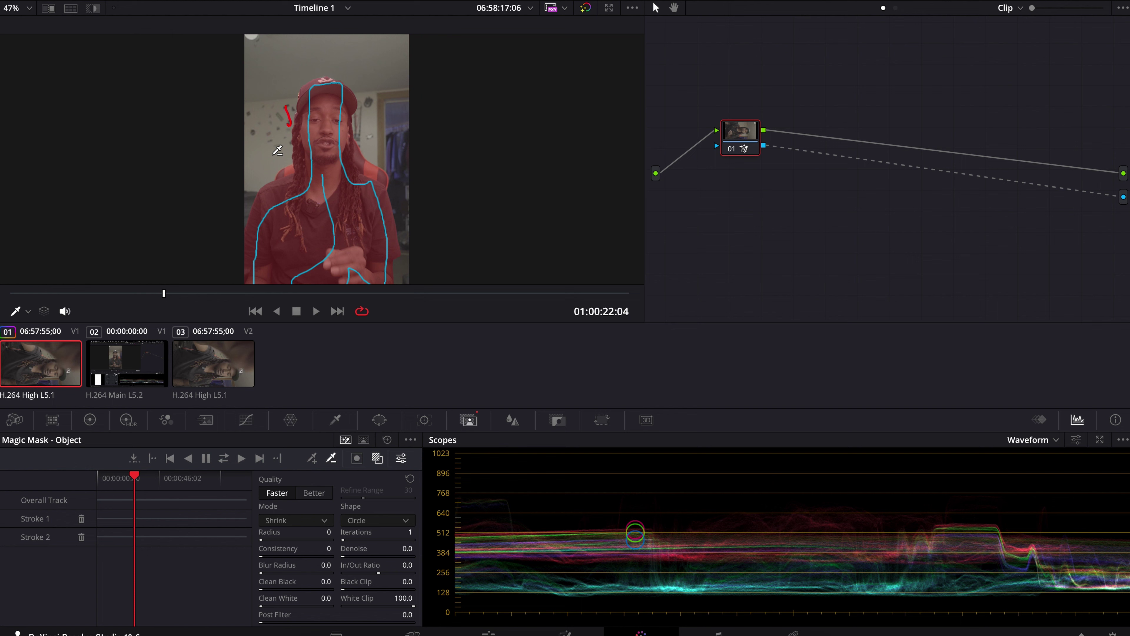
pyautogui.scroll(-2, 277, 151)
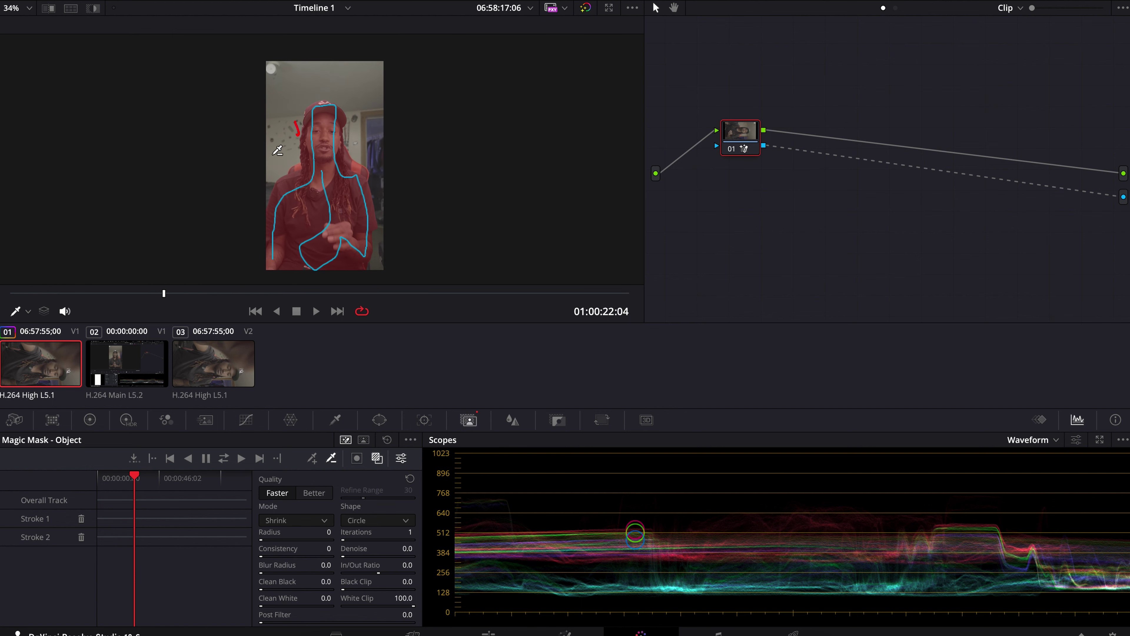
pyautogui.scroll(1, 277, 151)
pyautogui.scroll(-1, 277, 150)
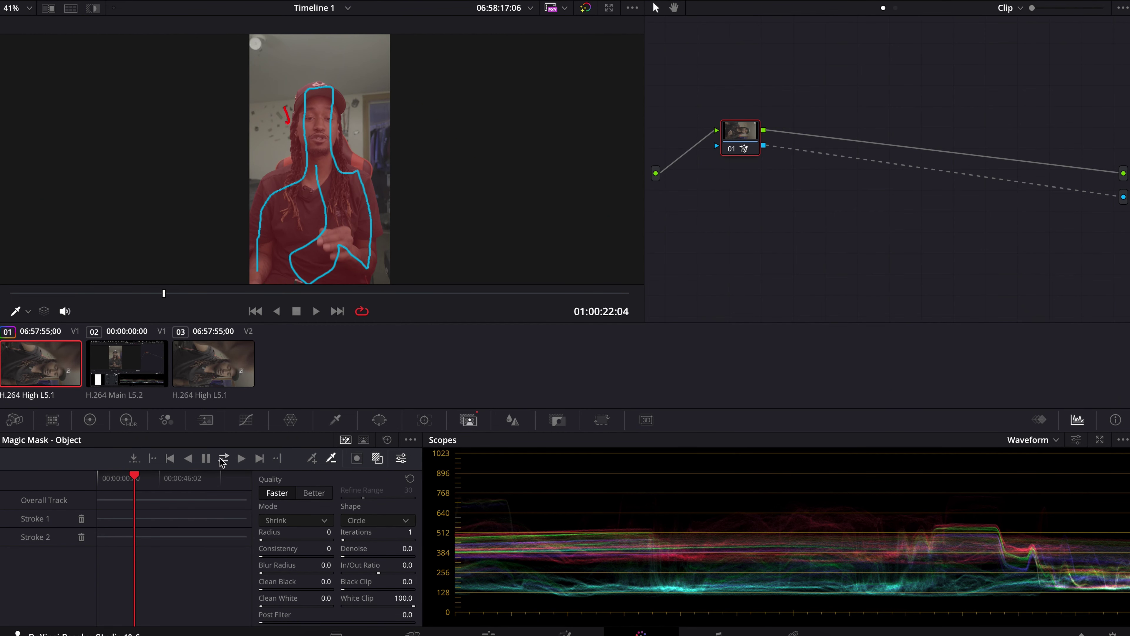
# Run Magic Mask Track Forward until the person is tracked across the whole clip
pyautogui.click(223, 459)
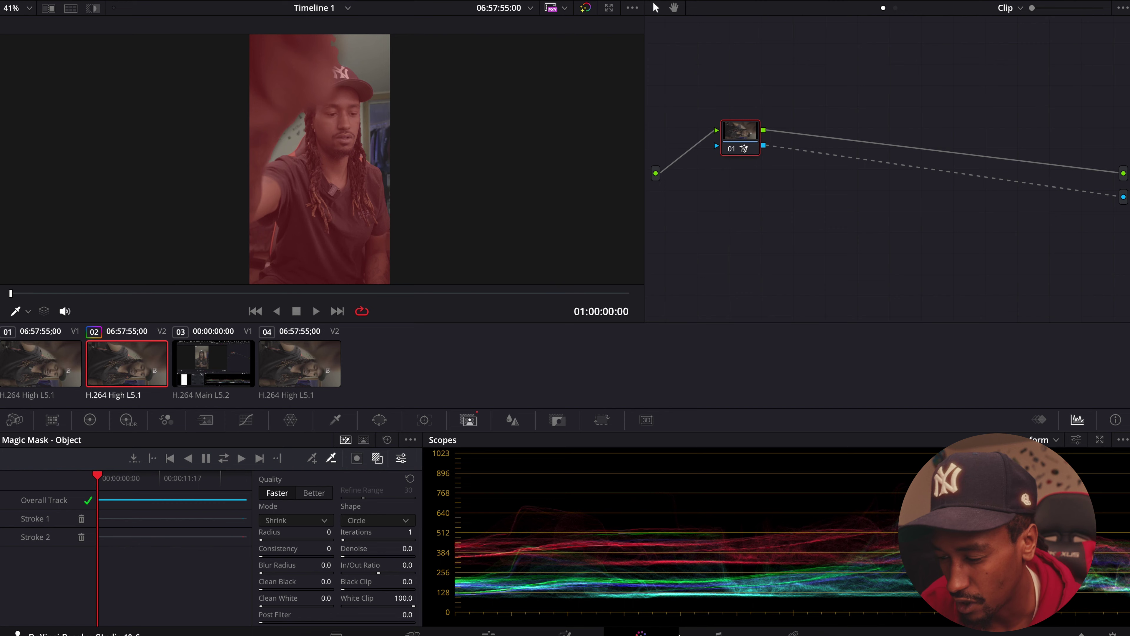
# On the Edit page, stack the two C0029.MP4 clips aligned on Video 1 and Video 2
pyautogui.hotkey('shift', '4')
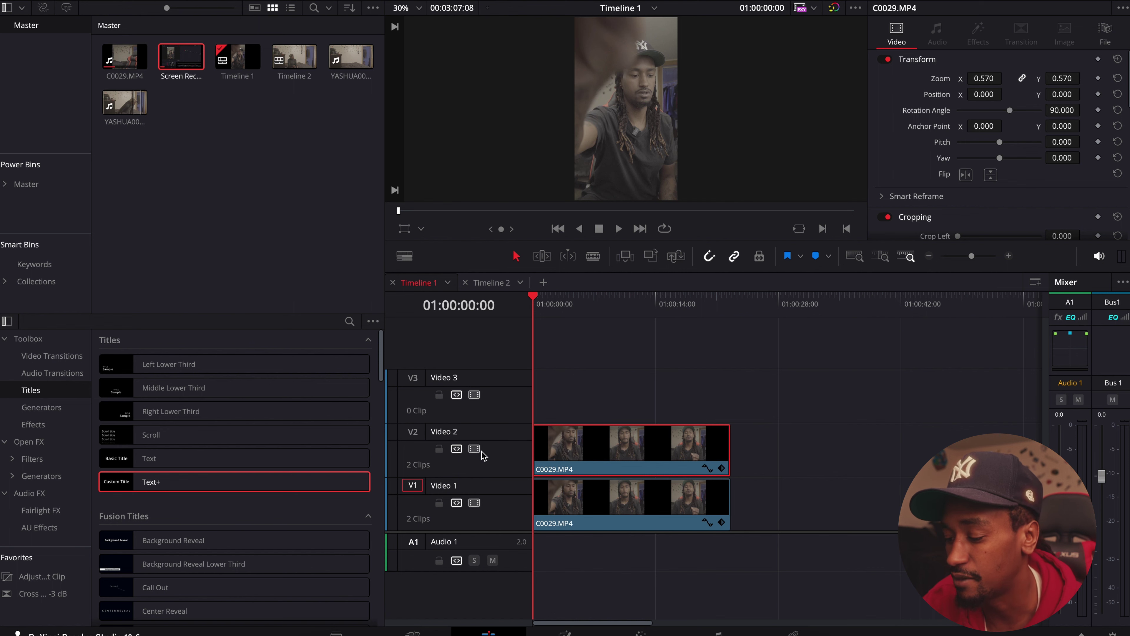
pyautogui.moveTo(635, 480); pyautogui.dragTo(828, 488)
pyautogui.click(626, 632)
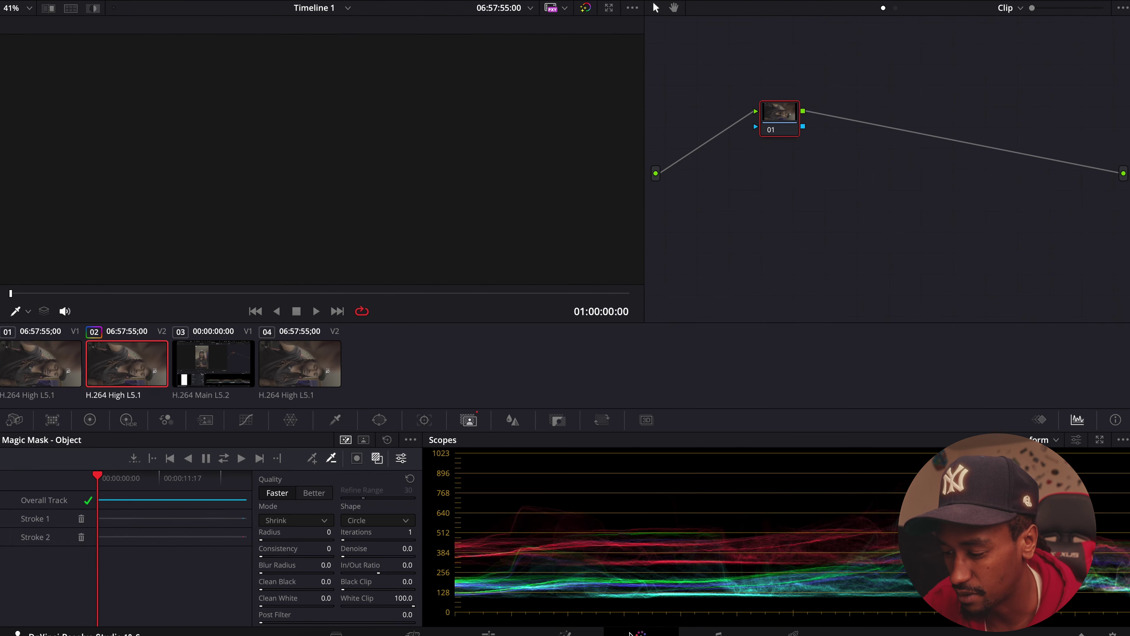
pyautogui.click(490, 632)
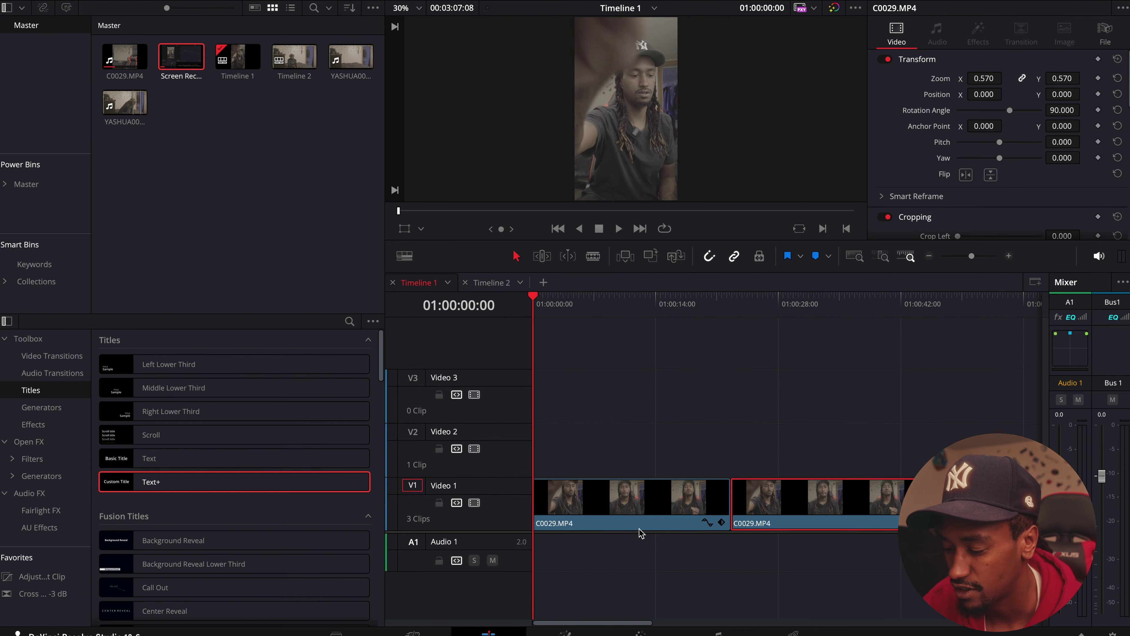
pyautogui.moveTo(645, 507); pyautogui.dragTo(641, 458)
pyautogui.moveTo(797, 495); pyautogui.dragTo(605, 496)
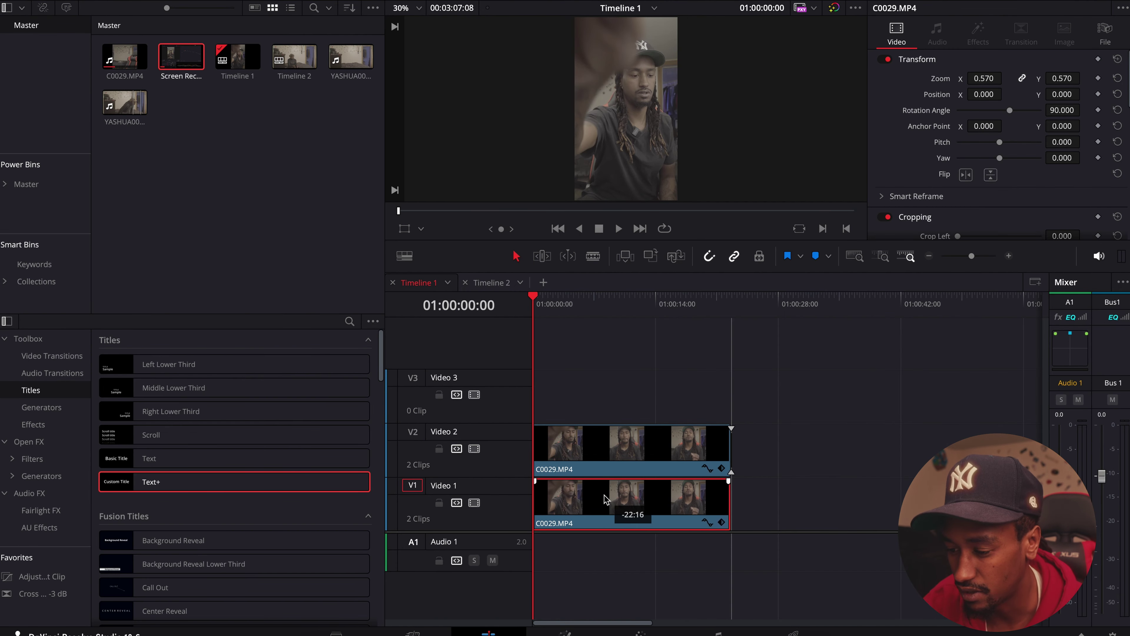
pyautogui.click(474, 448)
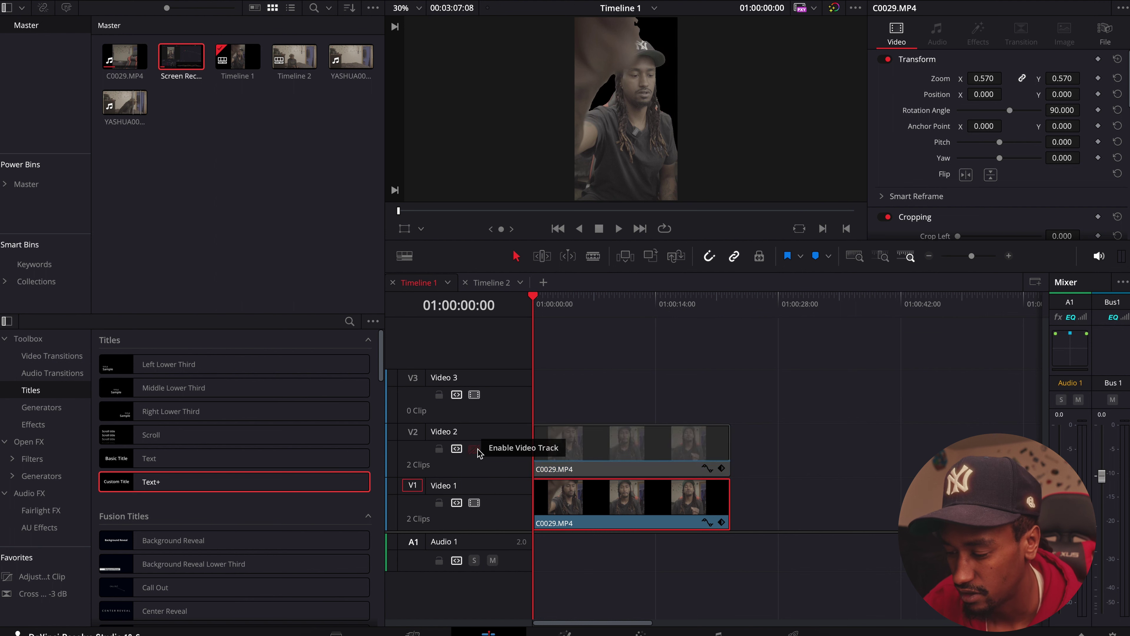
pyautogui.click(476, 450)
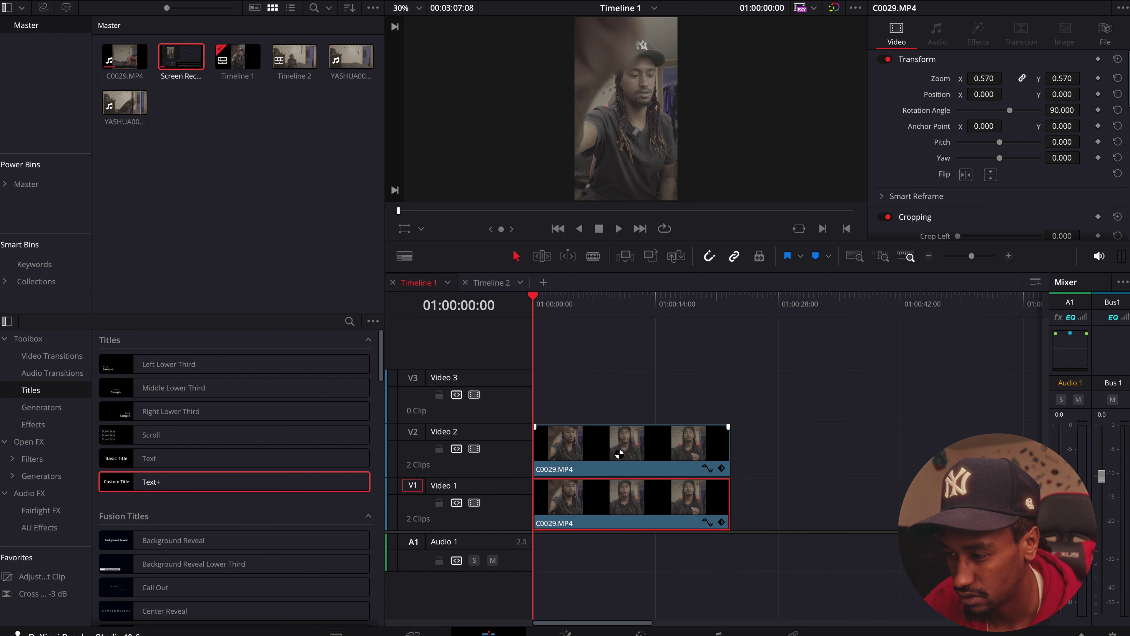
pyautogui.moveTo(617, 452); pyautogui.dragTo(806, 485)
pyautogui.moveTo(642, 490); pyautogui.dragTo(642, 449)
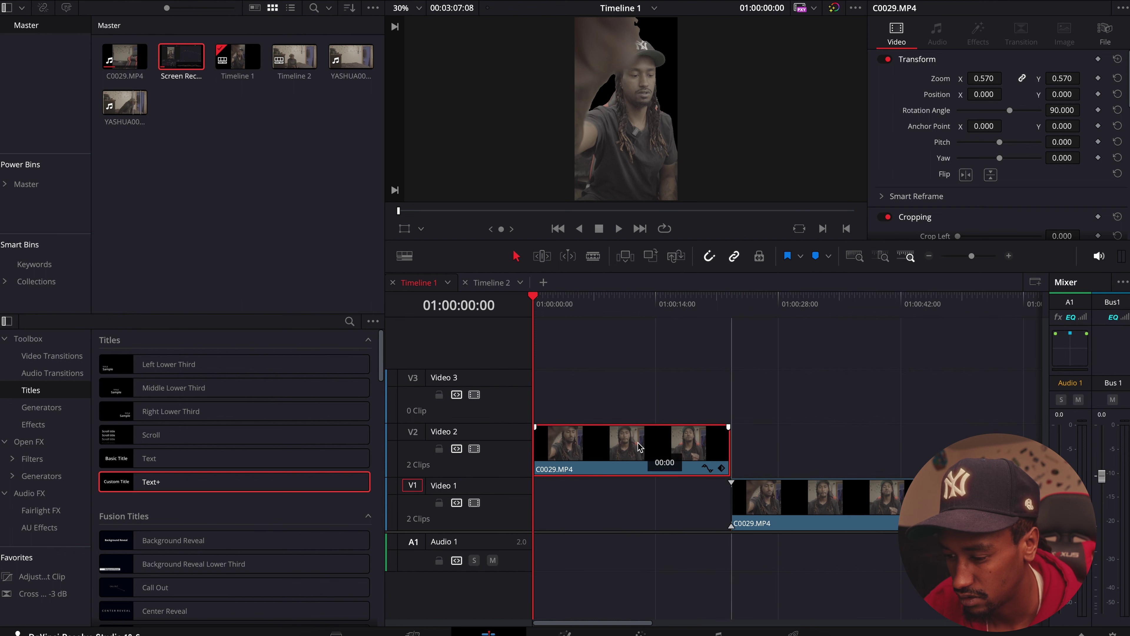
pyautogui.moveTo(771, 492); pyautogui.dragTo(572, 488)
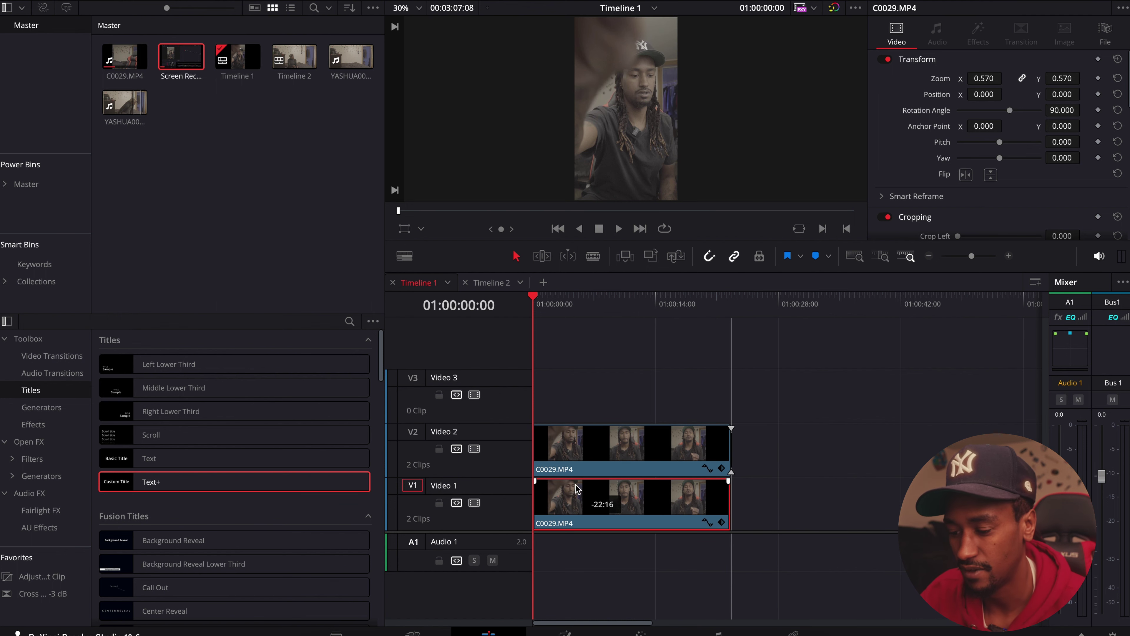
# Check the mask by toggling V1 and V2, then move it to Video 3 and add Text+ on V2
pyautogui.click(476, 449)
pyautogui.click(476, 449)
pyautogui.click(475, 503)
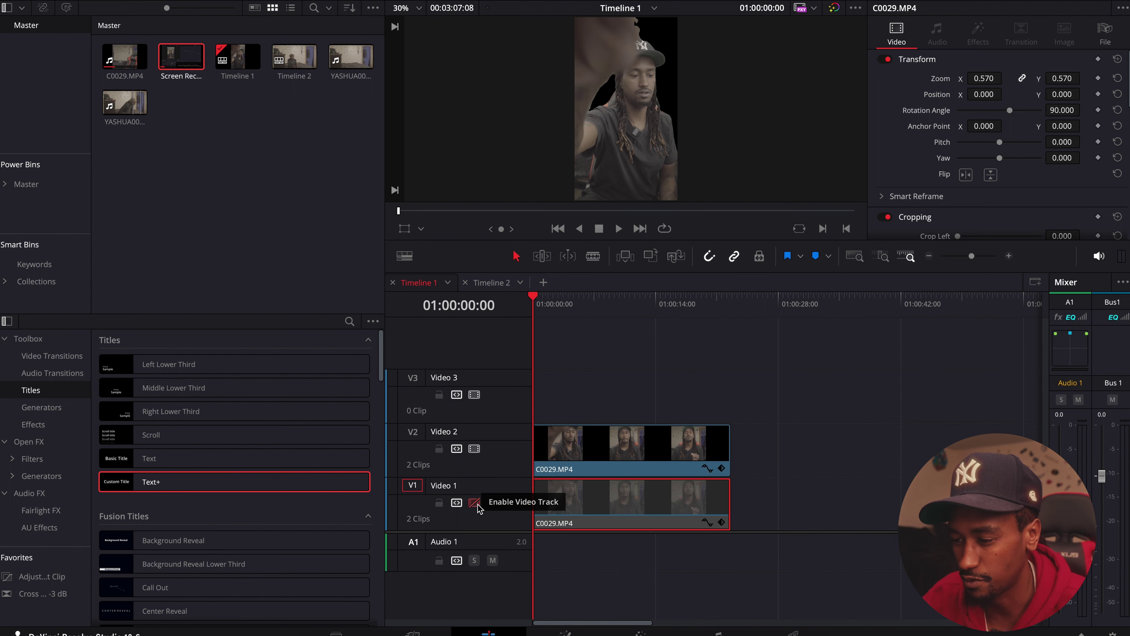
pyautogui.click(476, 503)
pyautogui.click(475, 503)
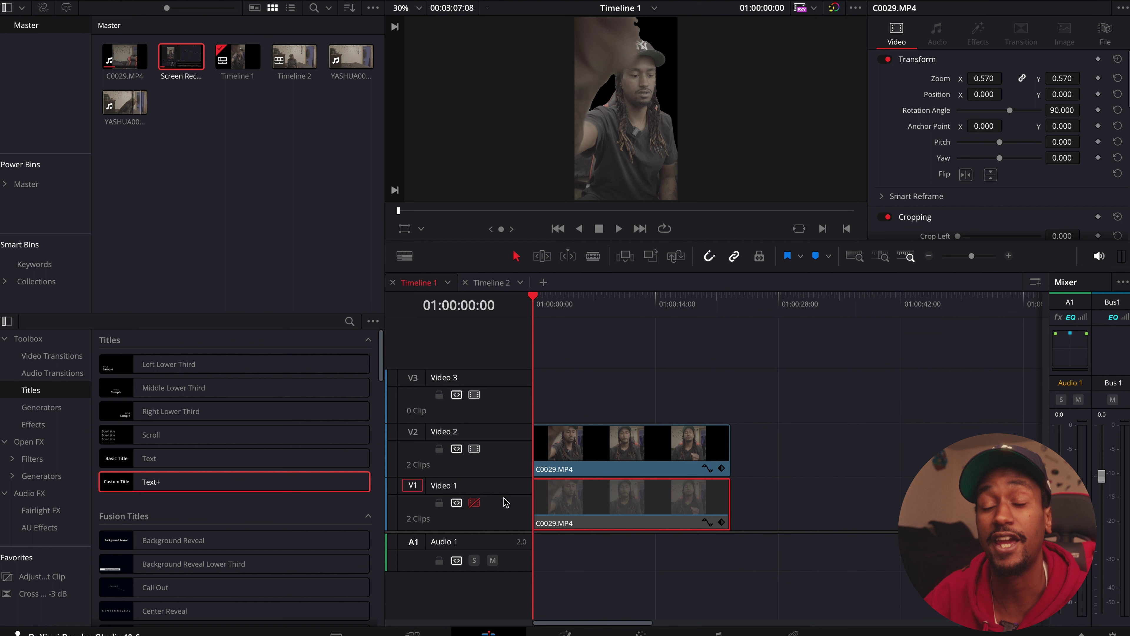
pyautogui.click(475, 503)
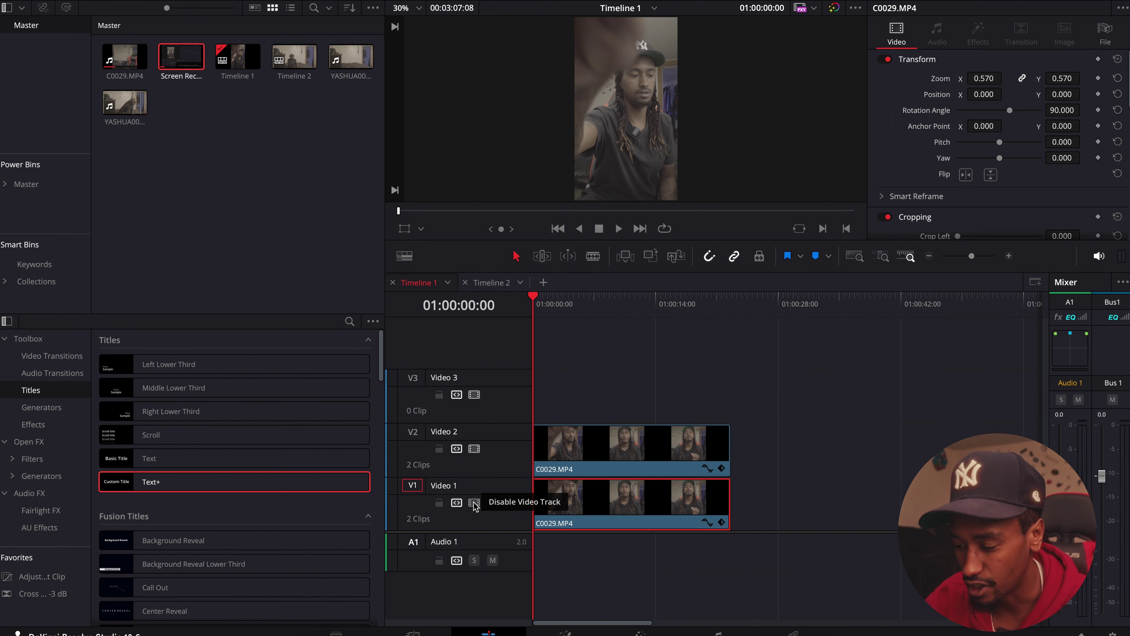
pyautogui.click(474, 502)
pyautogui.click(474, 502)
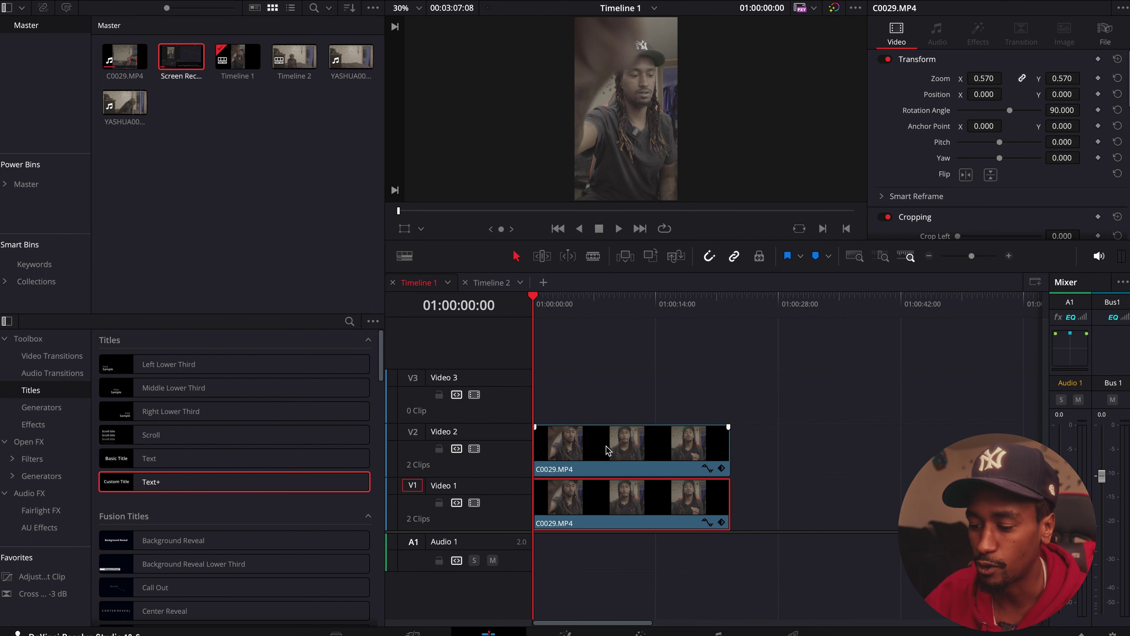
pyautogui.moveTo(607, 450); pyautogui.dragTo(603, 414)
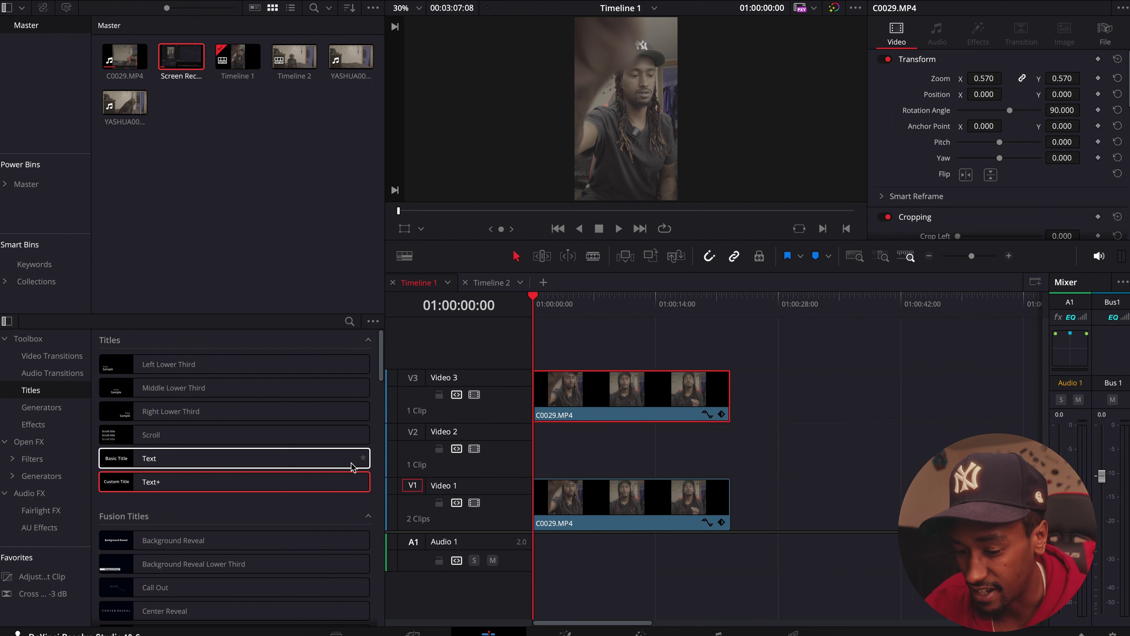
pyautogui.moveTo(115, 487); pyautogui.dragTo(563, 449)
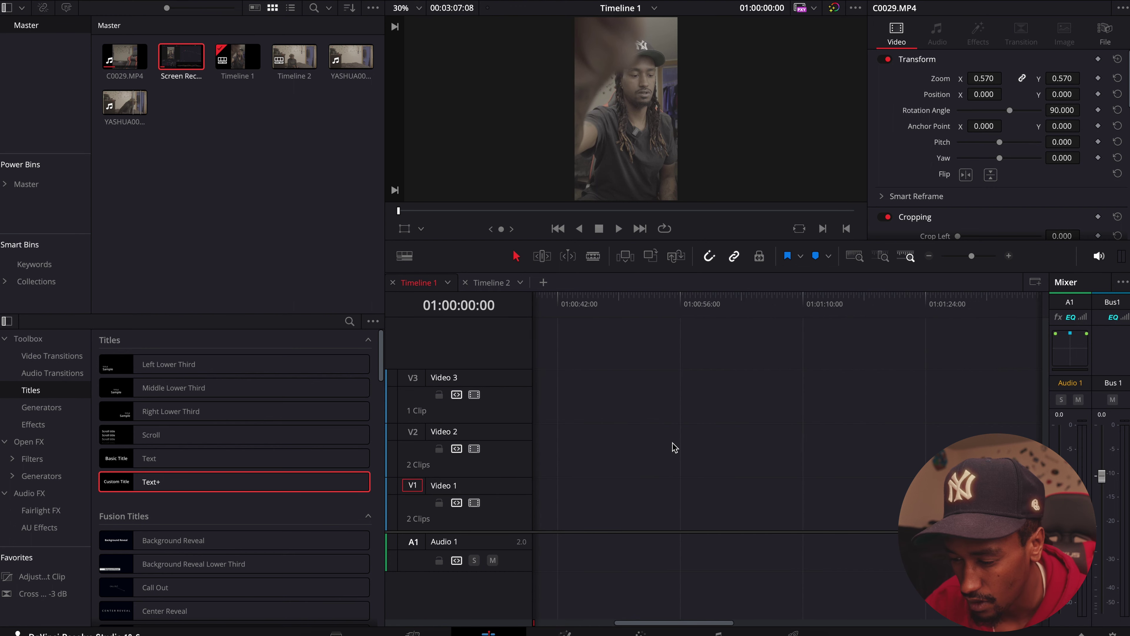
# Extend both edges of the Text+ title to span the full length of the video clips
pyautogui.click(557, 456)
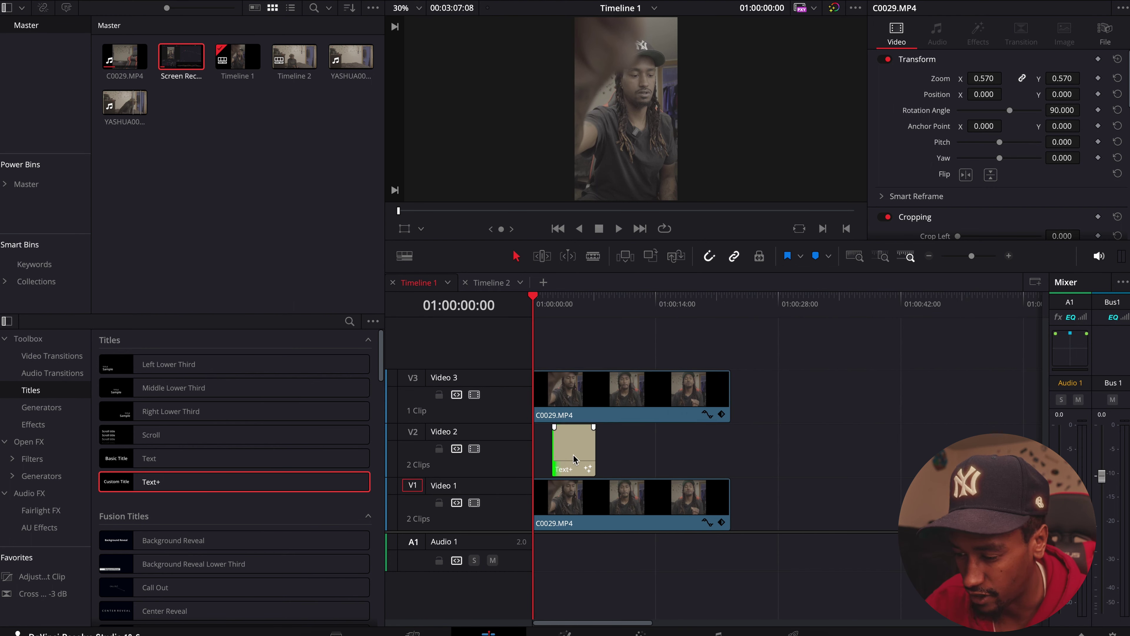
pyautogui.moveTo(556, 454); pyautogui.dragTo(517, 453)
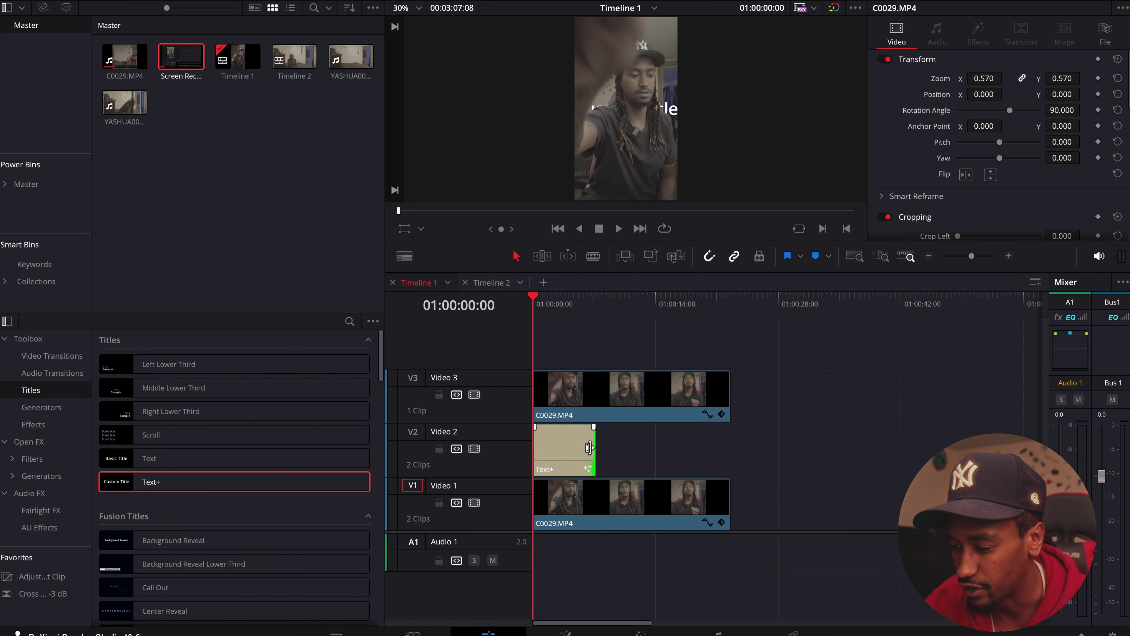
pyautogui.moveTo(600, 452); pyautogui.dragTo(729, 449)
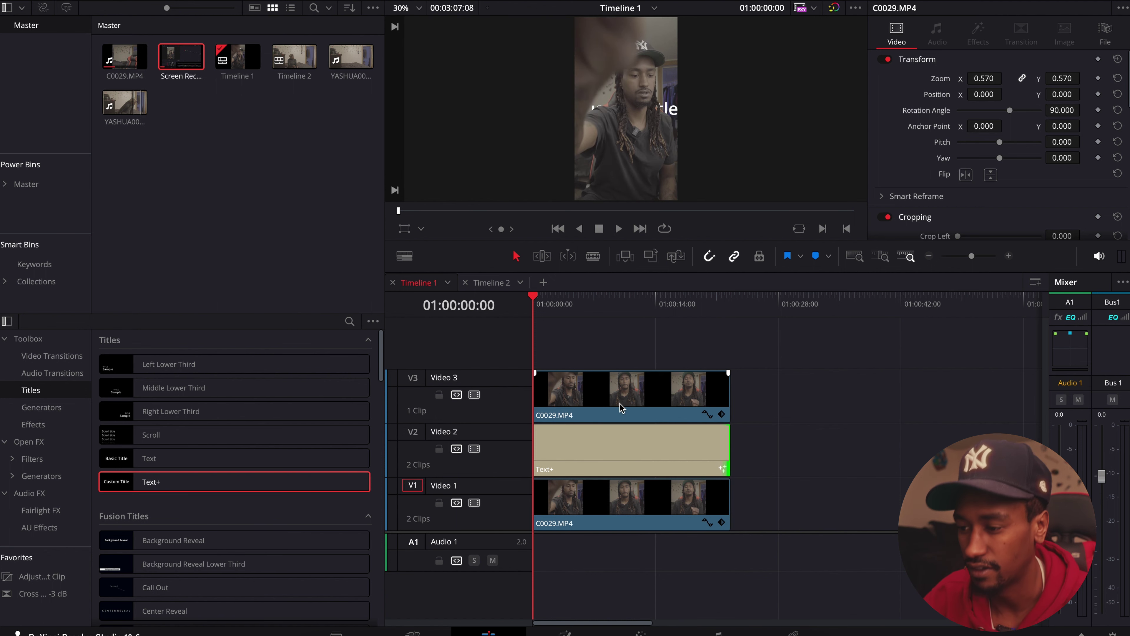
pyautogui.click(583, 303)
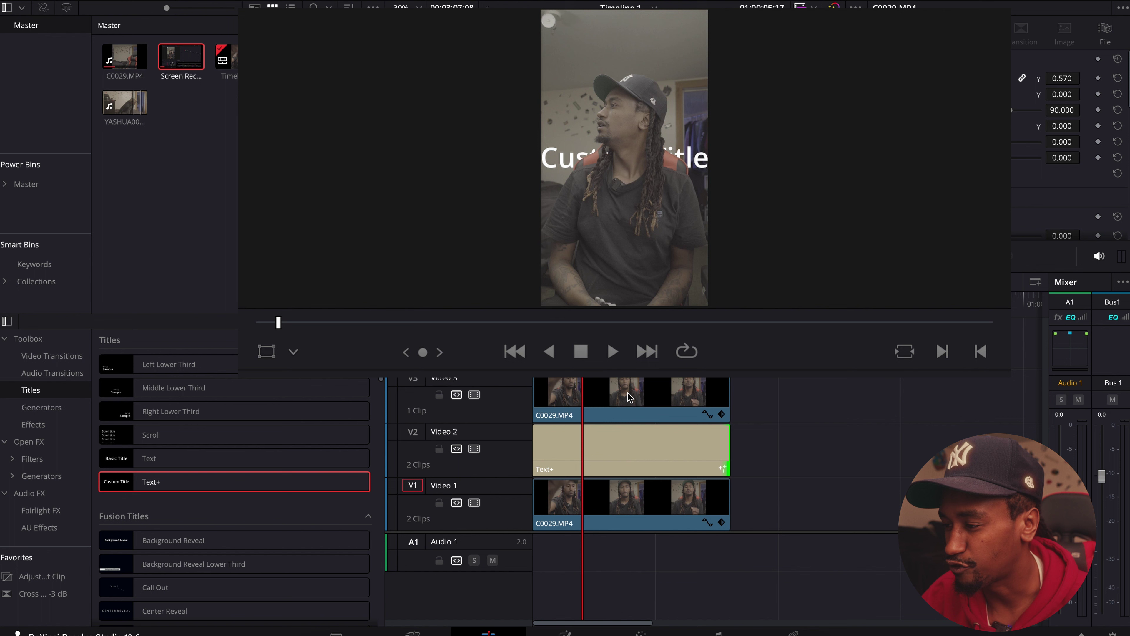
# Raise the Text+ title higher in the frame by dragging its Position Y in the Inspector
pyautogui.click(626, 445)
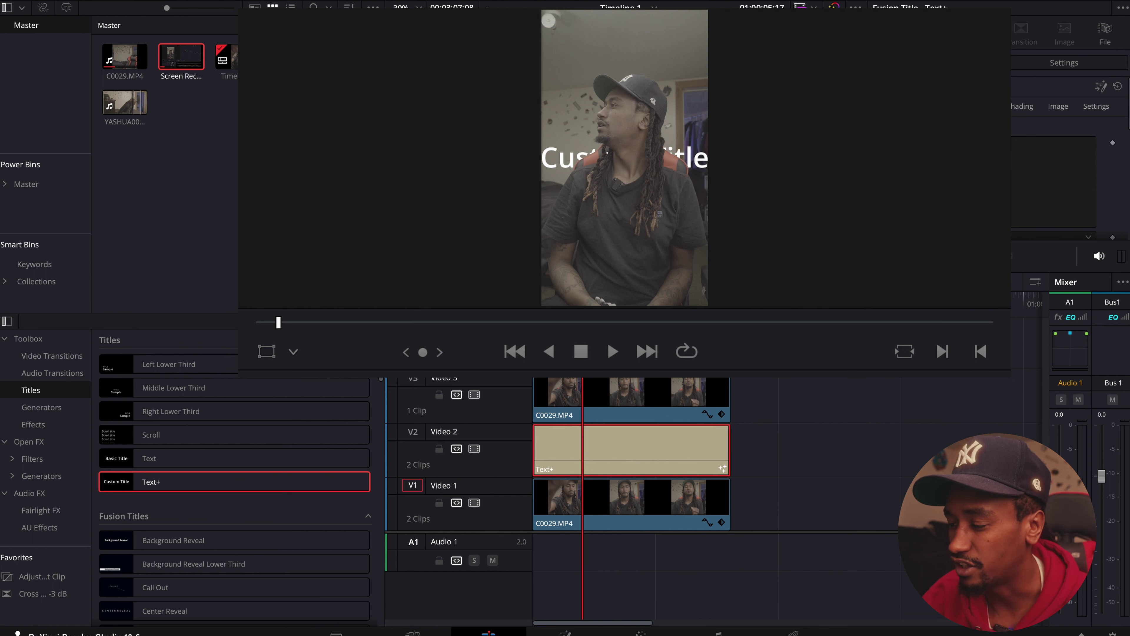
pyautogui.click(1024, 66)
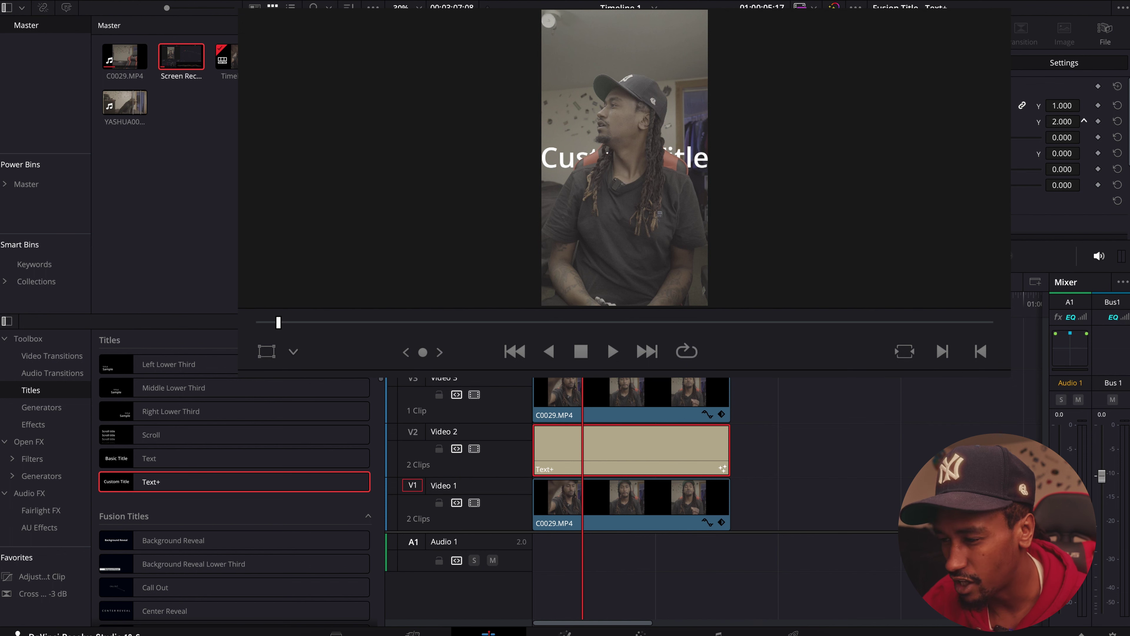
pyautogui.moveTo(1084, 121); pyautogui.dragTo(1084, 121)
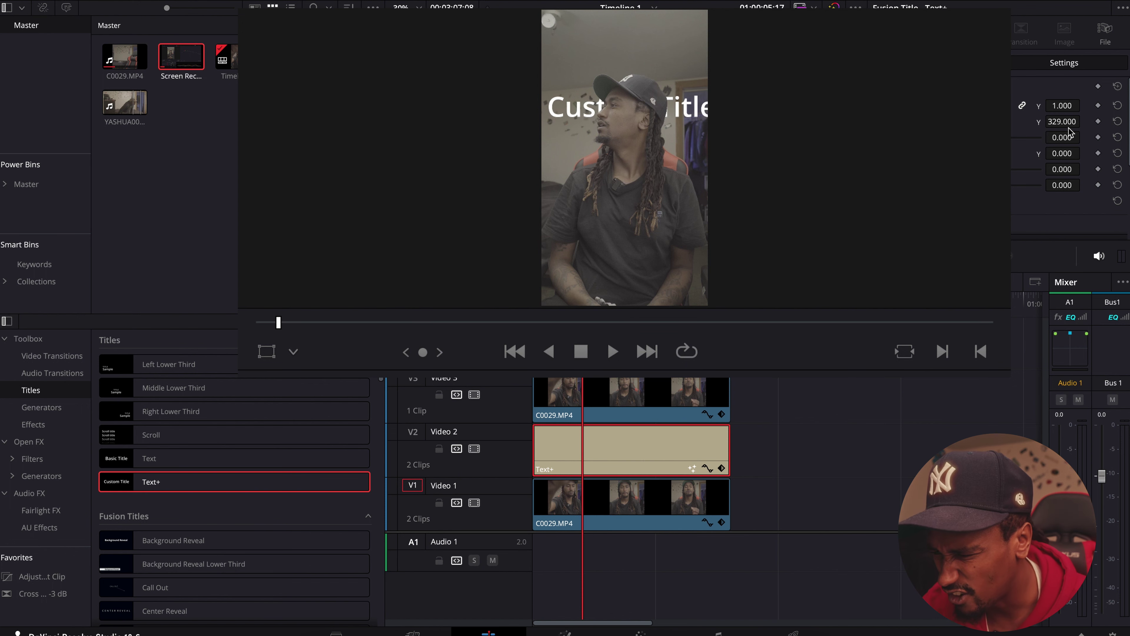
pyautogui.moveTo(1062, 123)
pyautogui.mouseDown()
pyautogui.moveTo(1084, 120)
pyautogui.moveTo(1063, 127)
pyautogui.mouseUp()
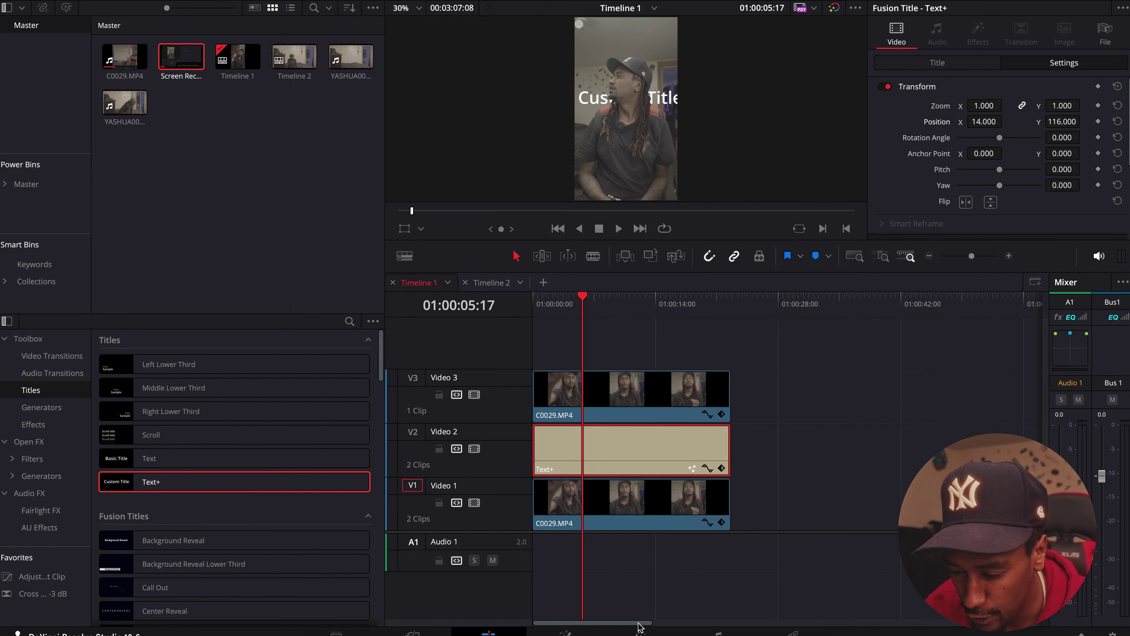
pyautogui.click(641, 633)
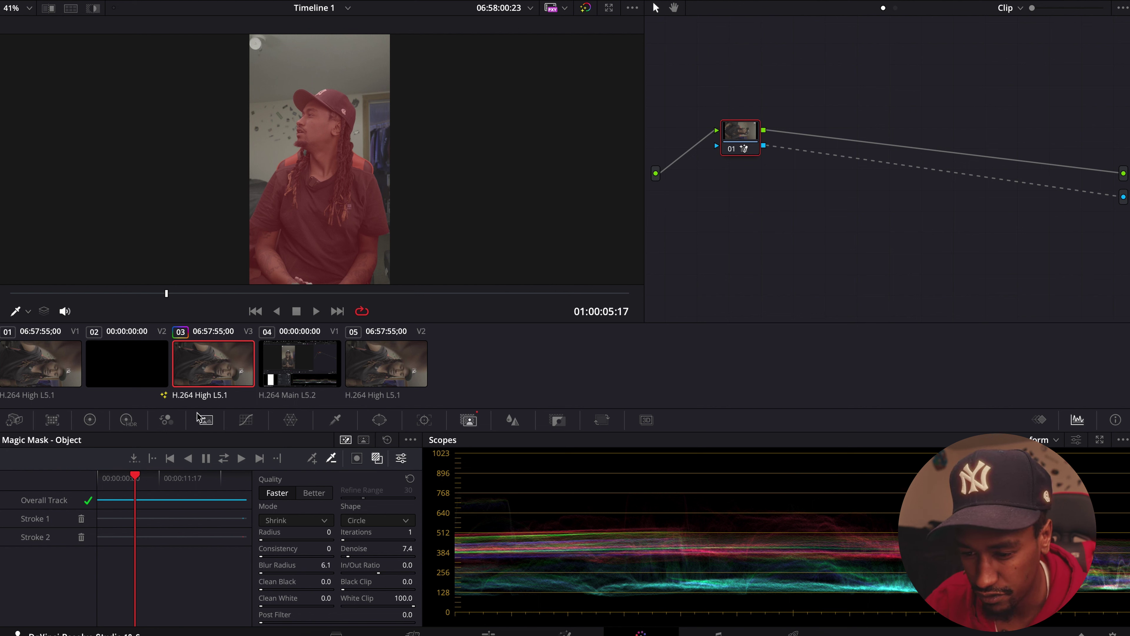
# Turn off the red mask highlight and play Timeline 1 from the start, then stop playback
pyautogui.click(377, 459)
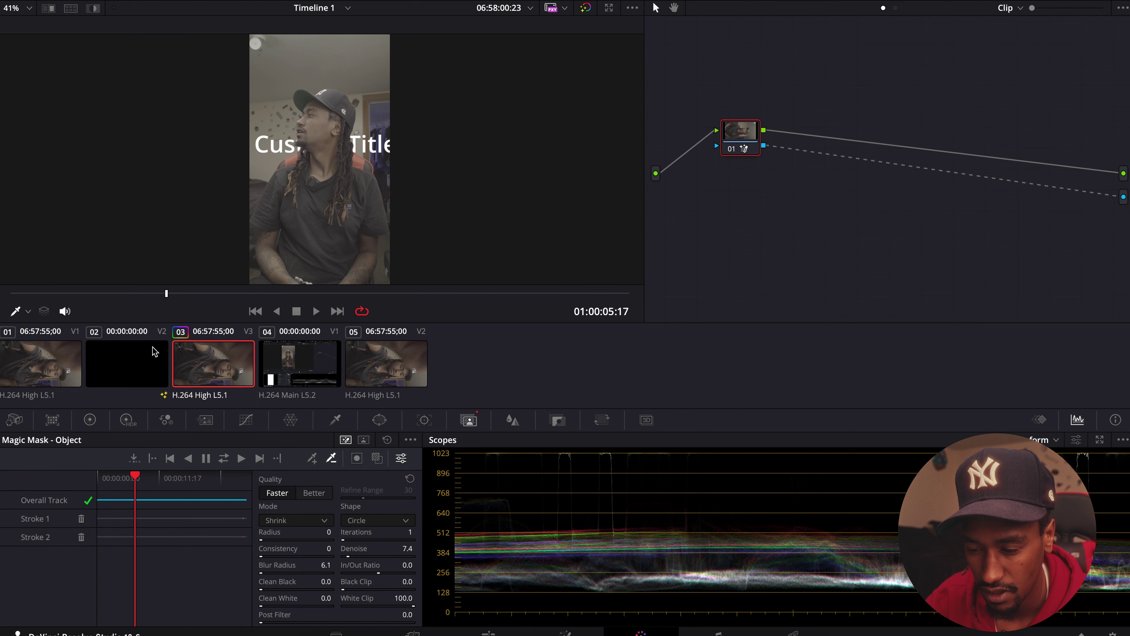
pyautogui.click(37, 292)
pyautogui.press('space')
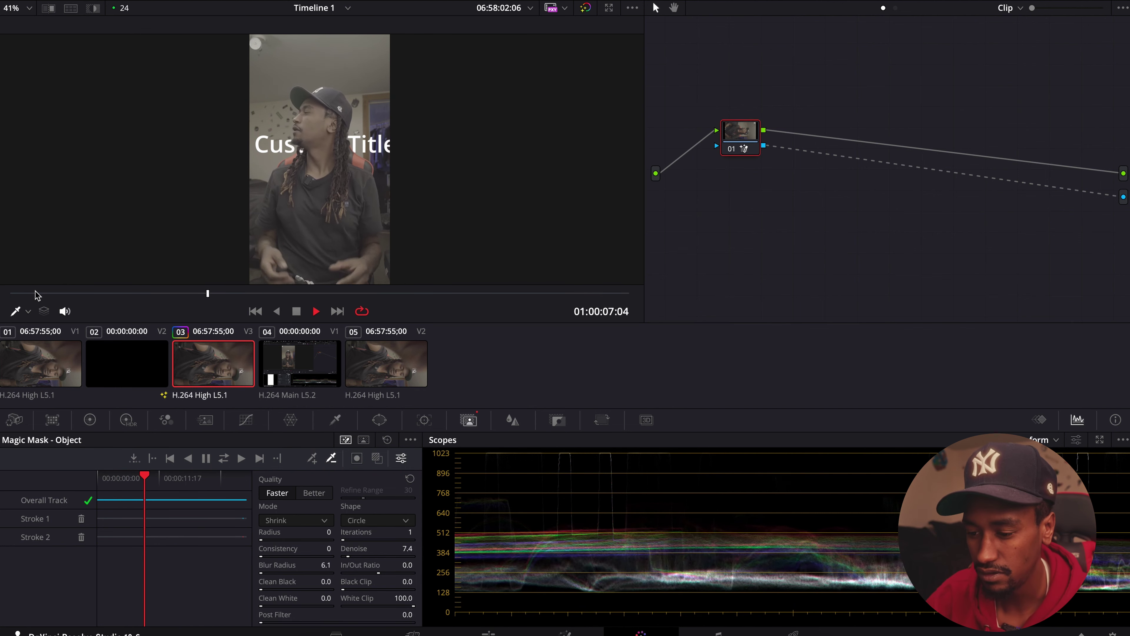
pyautogui.press('space')
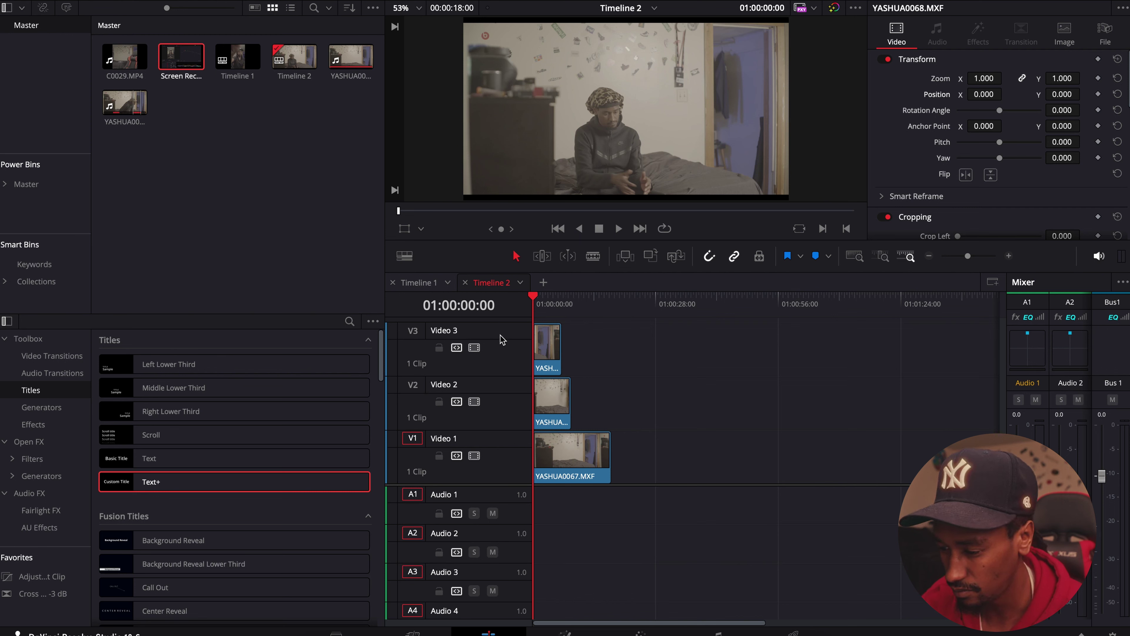
# Toggle V3 and V2 off and on in Timeline 2 to preview each layer, then select the V3 clip
pyautogui.click(474, 348)
pyautogui.click(475, 347)
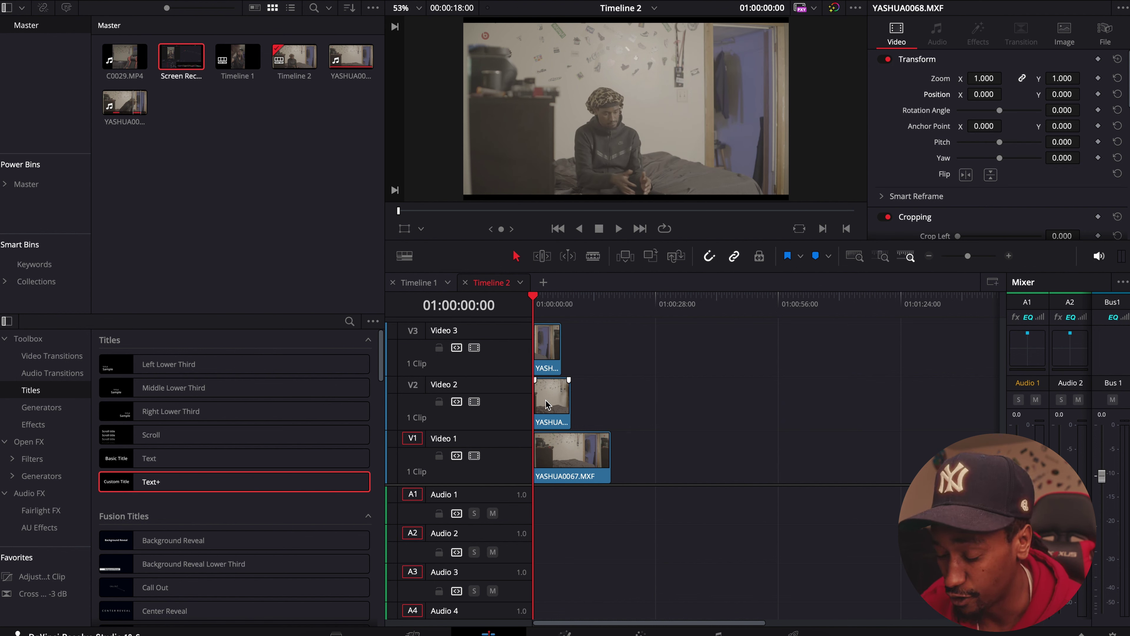
pyautogui.click(474, 347)
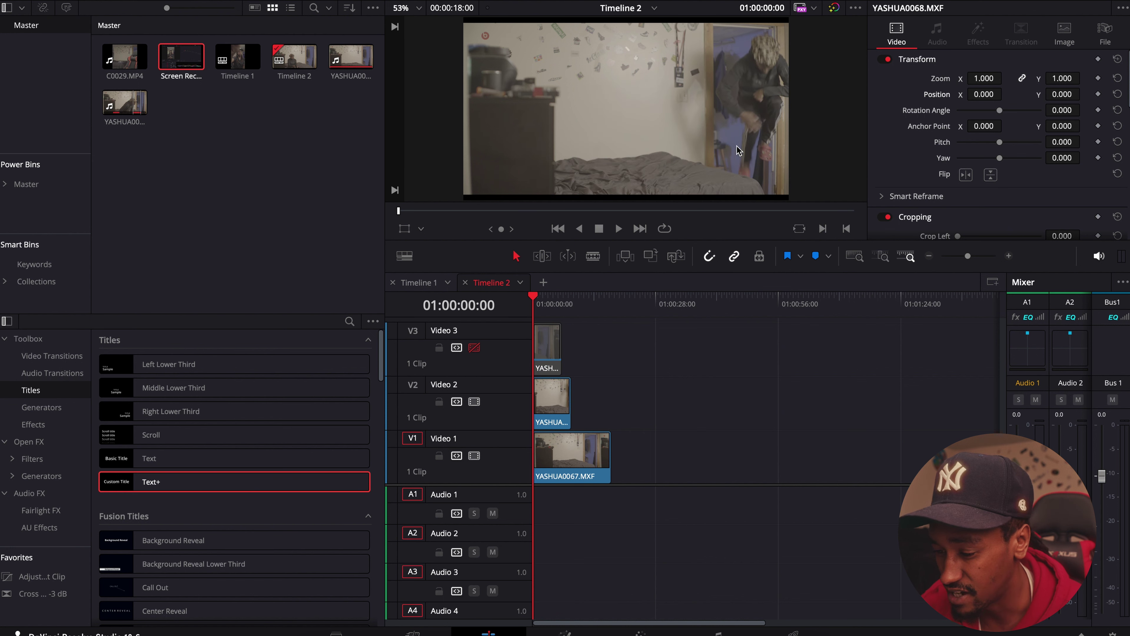
pyautogui.click(475, 401)
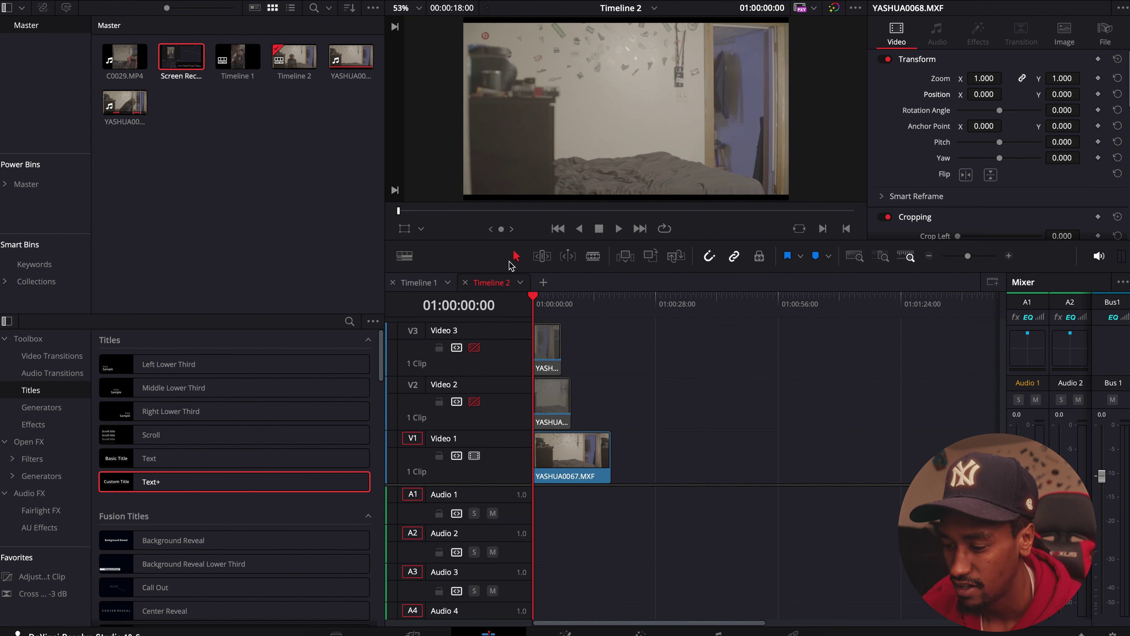
pyautogui.click(475, 401)
pyautogui.click(475, 347)
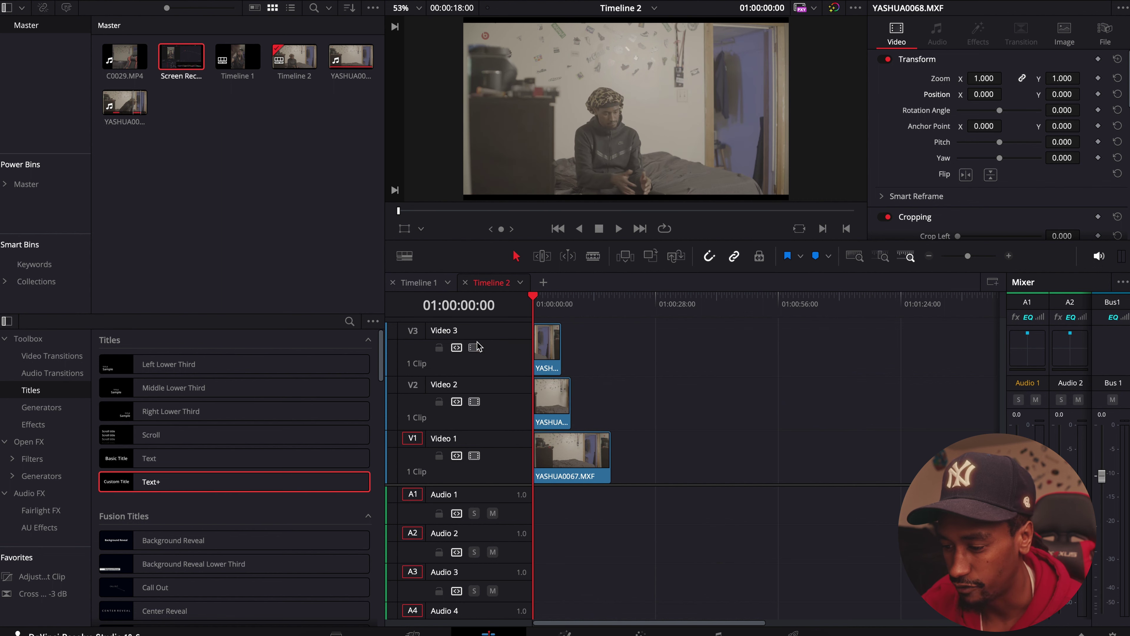
pyautogui.click(553, 344)
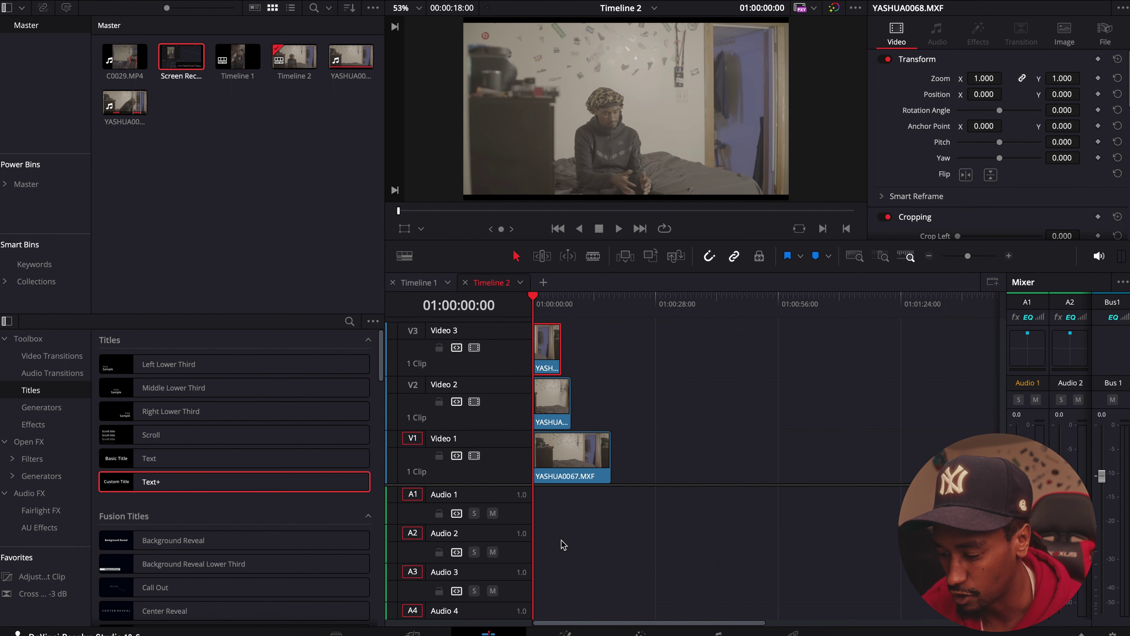
# On the Color page, link node 01 to a new Alpha Output and draw a Magic Mask stroke over the seated person
pyautogui.click(640, 632)
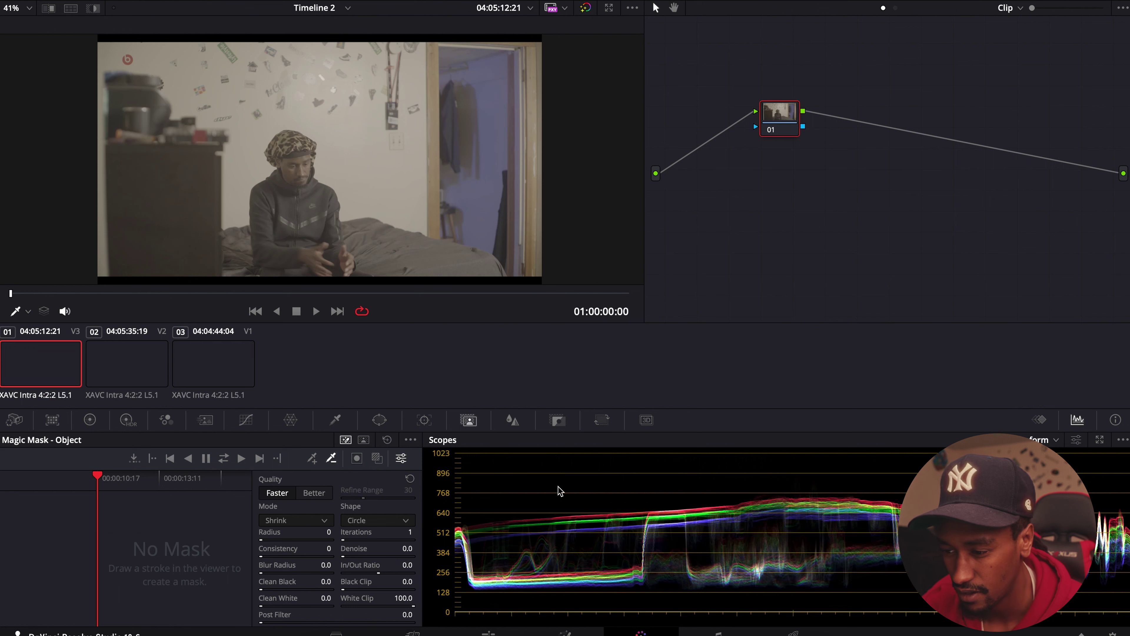
pyautogui.rightClick(795, 254)
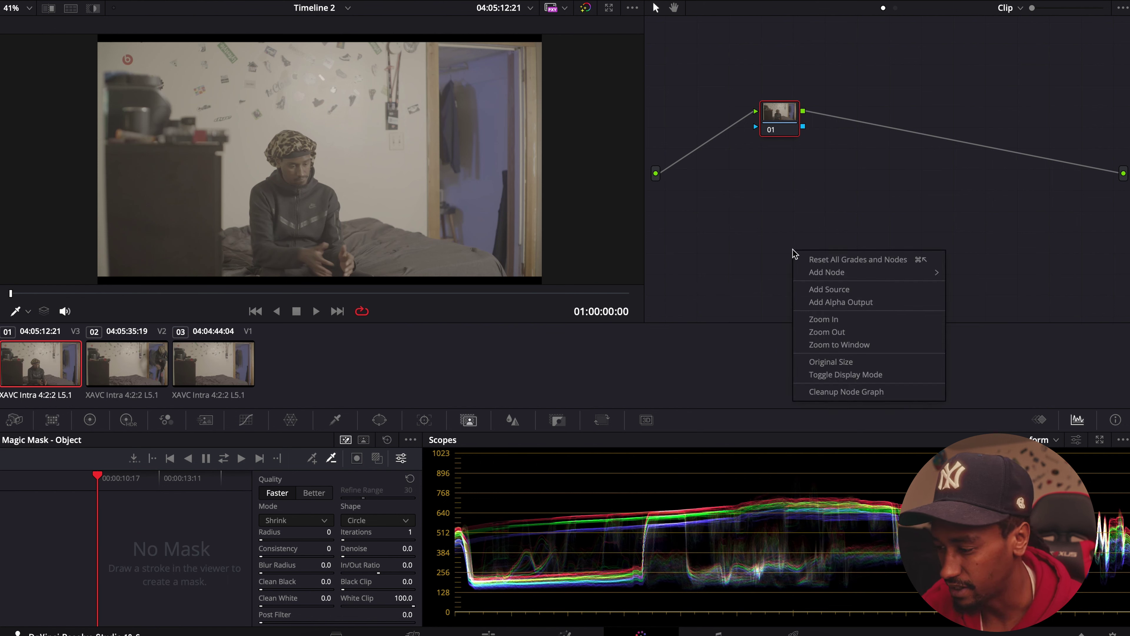
pyautogui.click(828, 300)
pyautogui.moveTo(805, 126); pyautogui.dragTo(1118, 195)
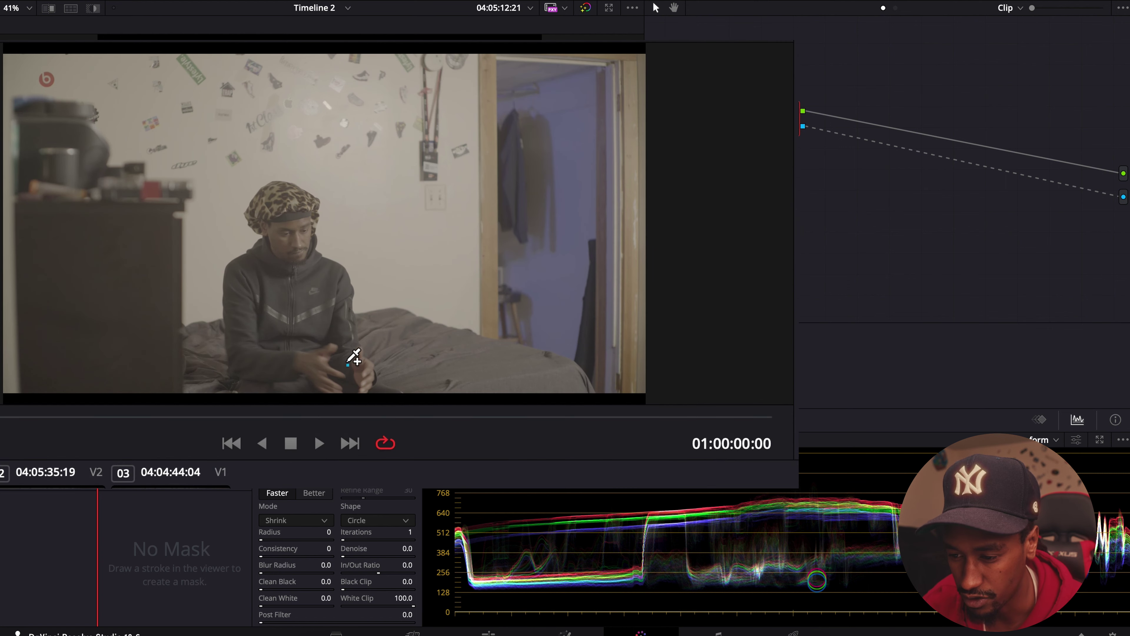
pyautogui.moveTo(348, 364)
pyautogui.mouseDown()
pyautogui.moveTo(337, 291)
pyautogui.moveTo(297, 237)
pyautogui.moveTo(279, 269)
pyautogui.moveTo(313, 367)
pyautogui.moveTo(199, 385)
pyautogui.moveTo(207, 282)
pyautogui.moveTo(258, 186)
pyautogui.moveTo(248, 68)
pyautogui.moveTo(65, 70)
pyautogui.moveTo(48, 92)
pyautogui.moveTo(64, 159)
pyautogui.moveTo(74, 369)
pyautogui.moveTo(147, 383)
pyautogui.moveTo(159, 369)
pyautogui.moveTo(160, 241)
pyautogui.mouseUp()
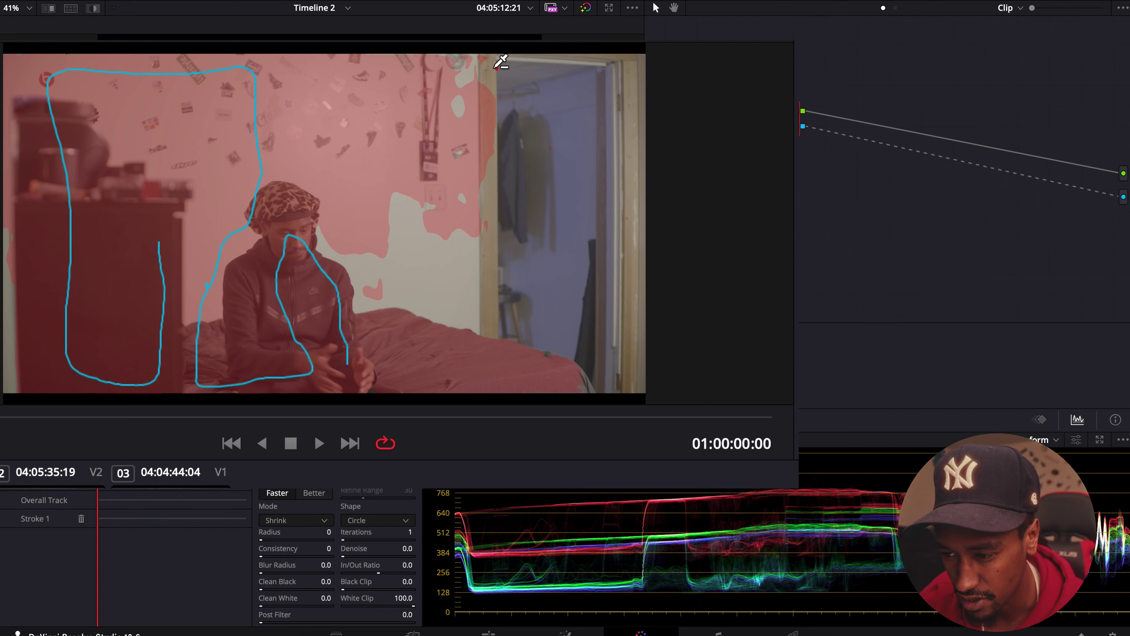
# Draw subtract strokes over the right-hand wall, the doorway and the wall at the mask's edge
pyautogui.moveTo(496, 67)
pyautogui.mouseDown()
pyautogui.moveTo(343, 76)
pyautogui.moveTo(328, 152)
pyautogui.moveTo(340, 189)
pyautogui.moveTo(373, 204)
pyautogui.moveTo(408, 310)
pyautogui.moveTo(388, 319)
pyautogui.moveTo(402, 348)
pyautogui.moveTo(536, 388)
pyautogui.mouseUp()
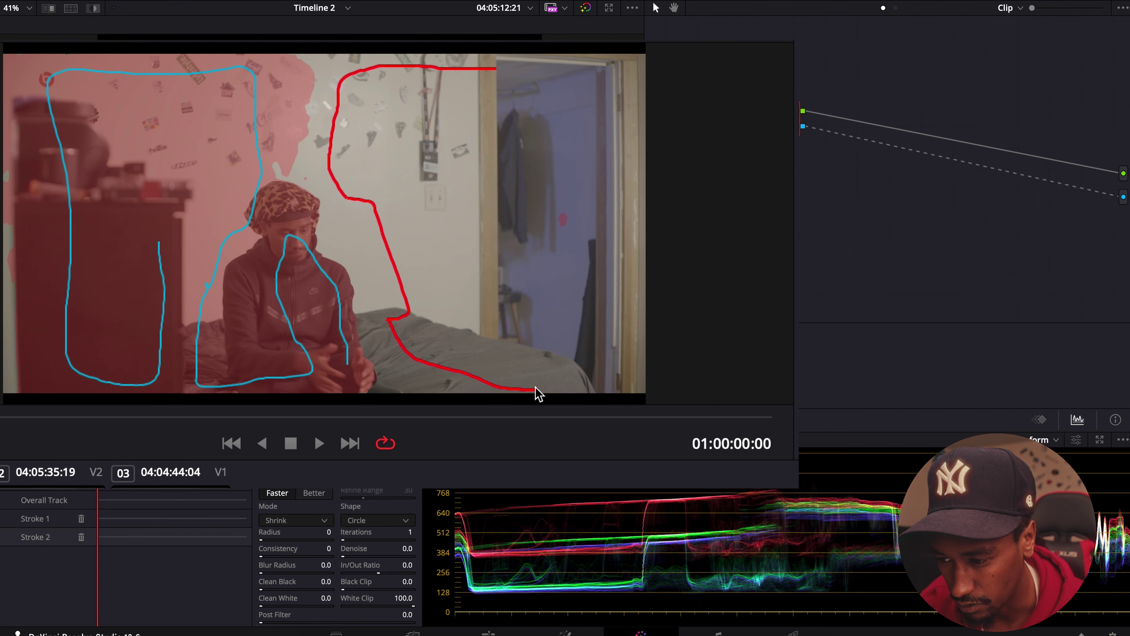
pyautogui.click(571, 217)
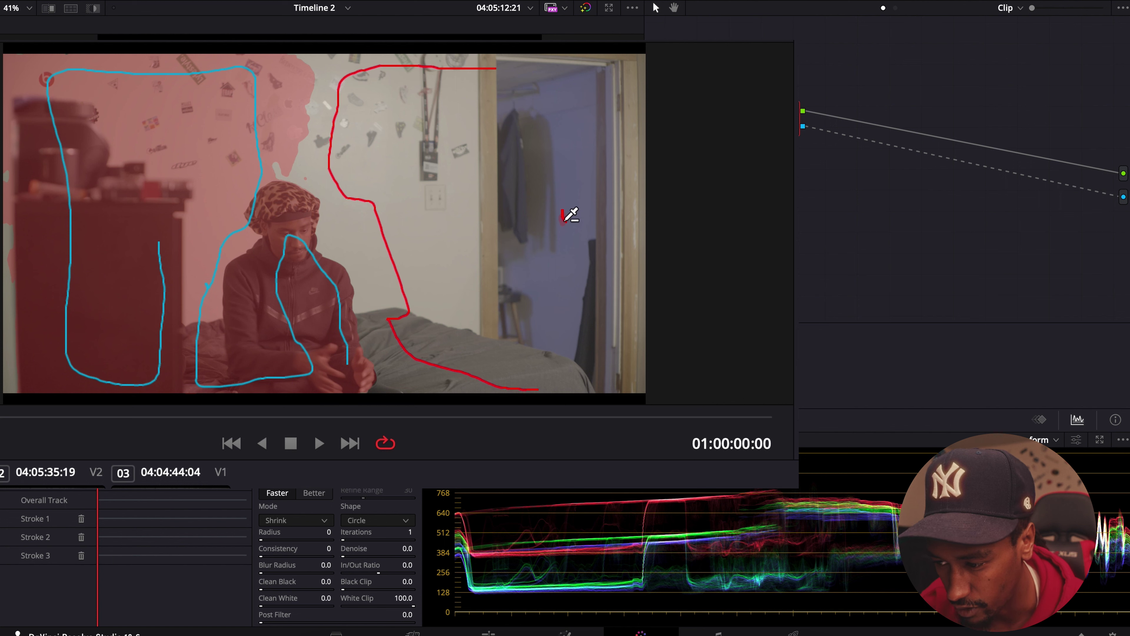
pyautogui.moveTo(565, 220); pyautogui.dragTo(571, 222)
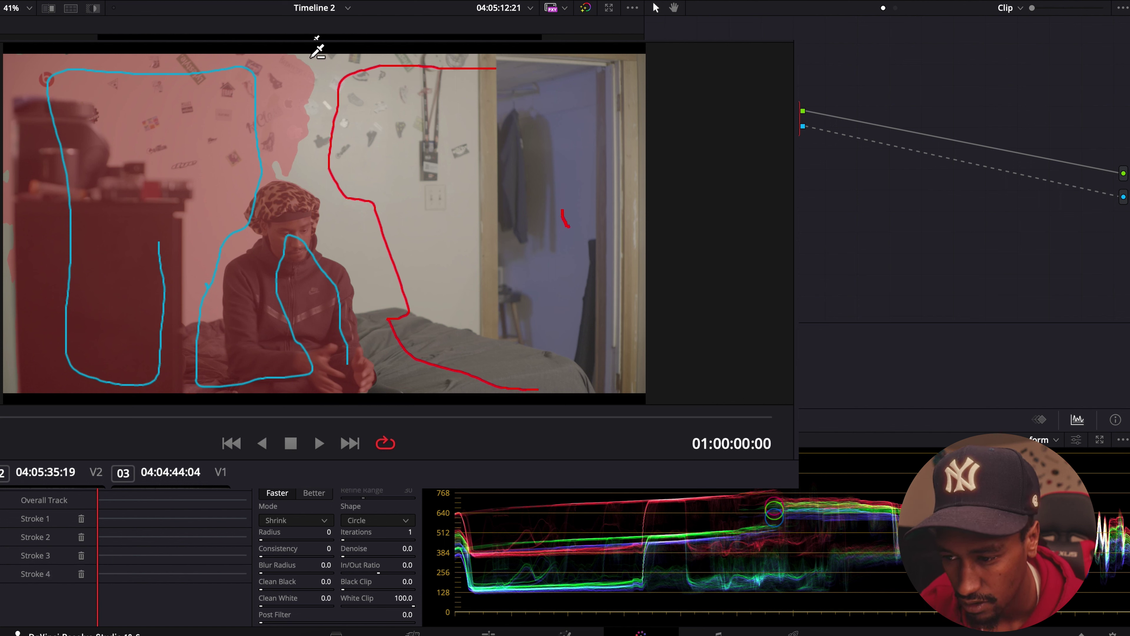
pyautogui.moveTo(314, 64)
pyautogui.mouseDown()
pyautogui.moveTo(292, 138)
pyautogui.moveTo(287, 120)
pyautogui.mouseUp()
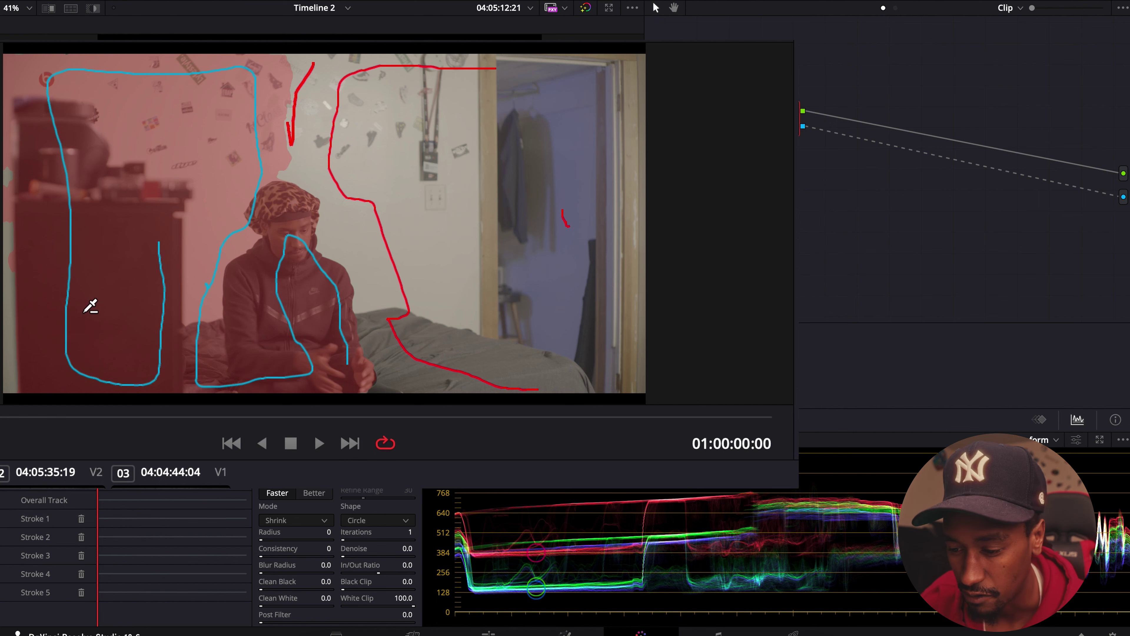
# Track the five-stroke Magic Mask forward, rewind to the clip start, play it back, and hide the mask overlay
pyautogui.hotkey('alt', 'f')
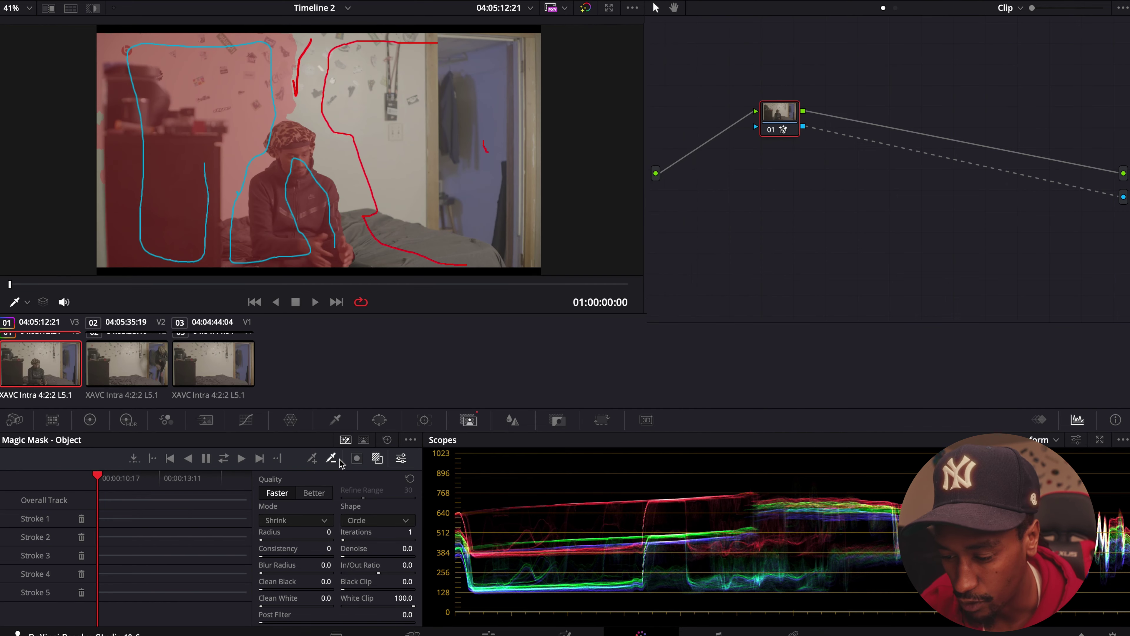
pyautogui.click(232, 461)
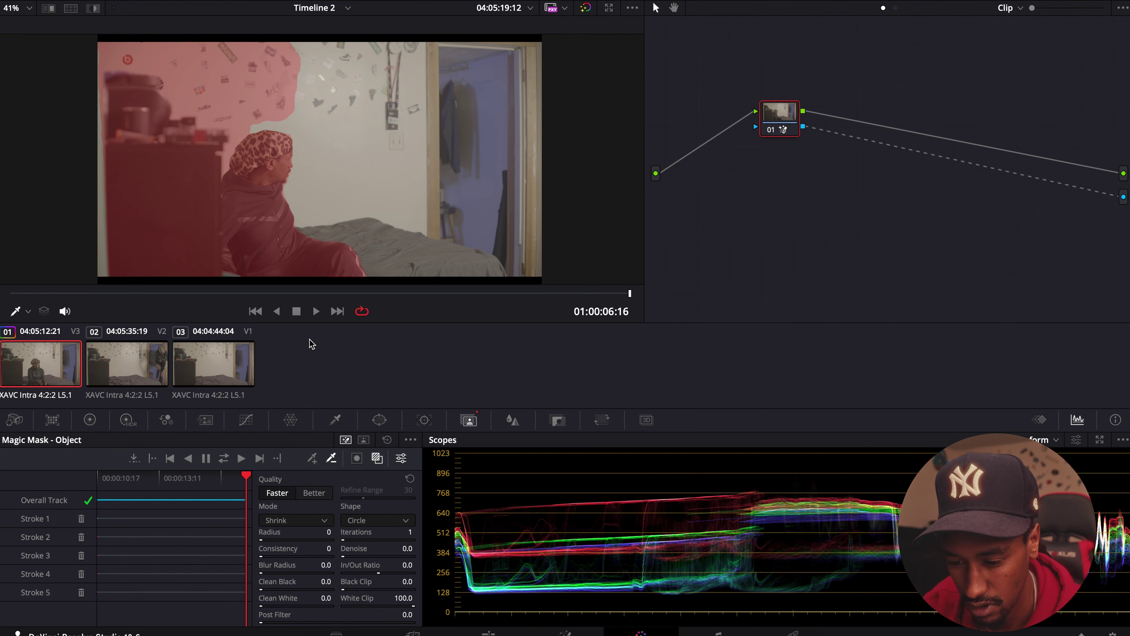
pyautogui.moveTo(630, 297); pyautogui.dragTo(10, 297)
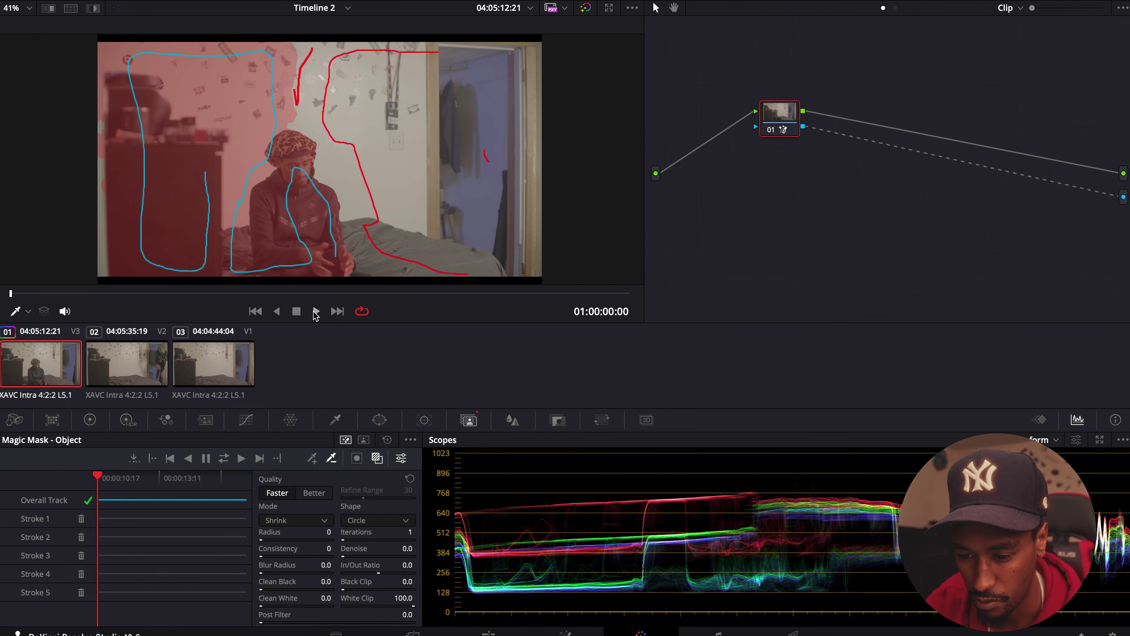
pyautogui.press('space')
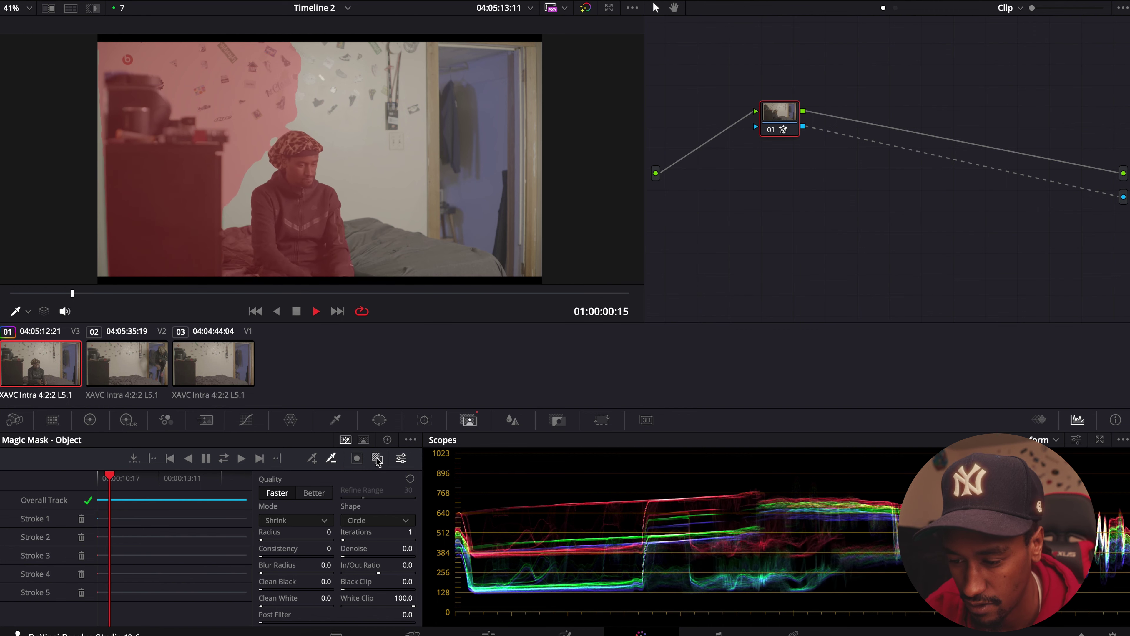
pyautogui.click(376, 461)
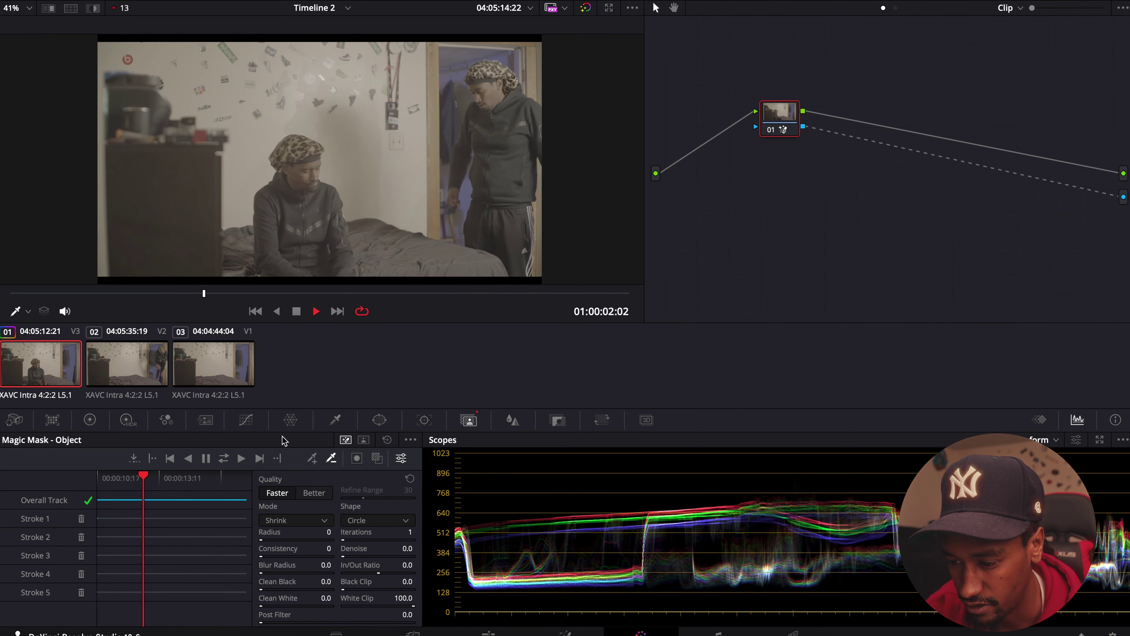